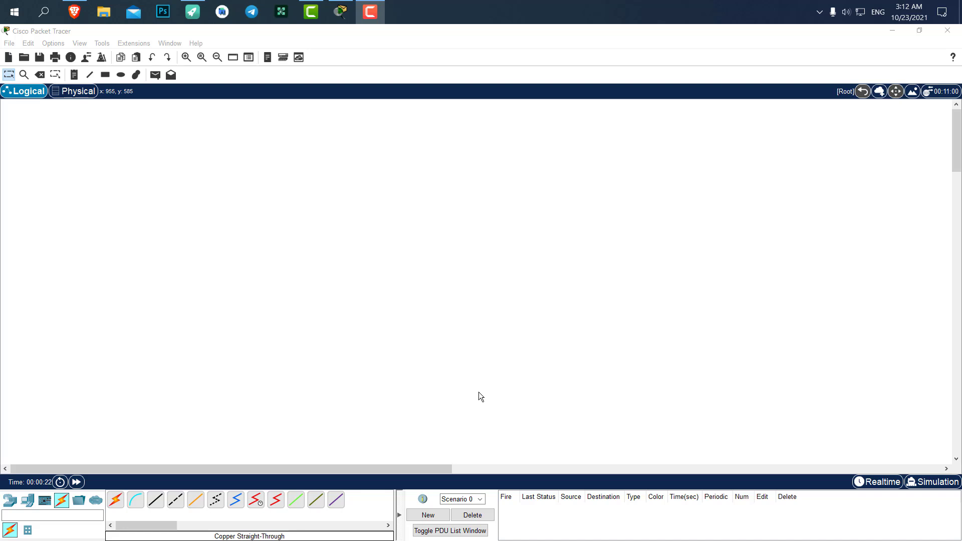
- Place an AccessPoint-PT from Wireless Devices onto the workspace
{"action": "left_click", "coordinate": [15, 502]}
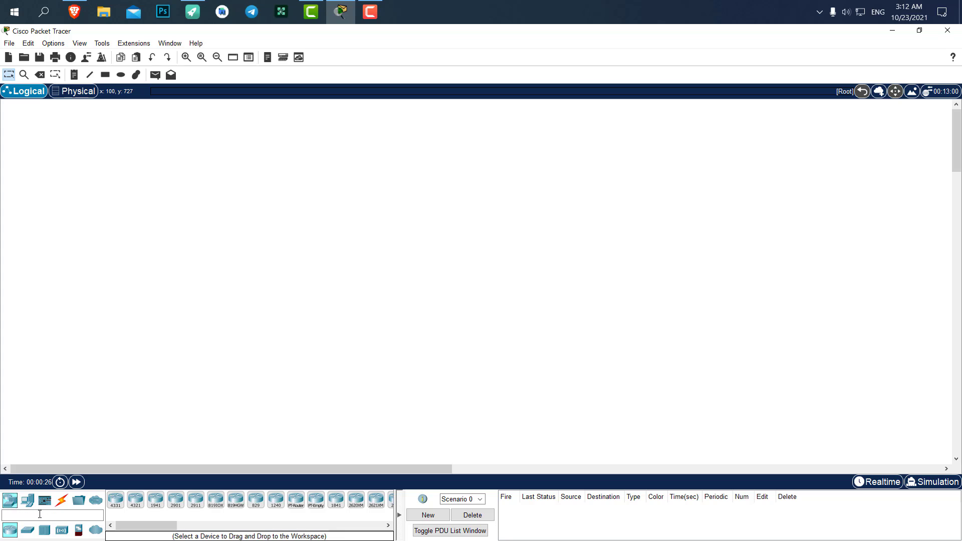
{"action": "left_click", "coordinate": [62, 531]}
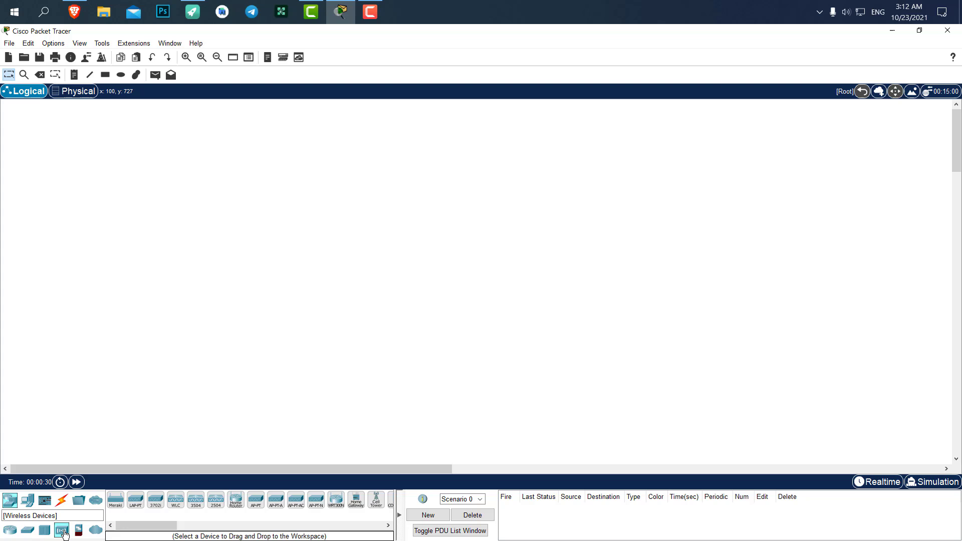
{"action": "left_click", "coordinate": [257, 503]}
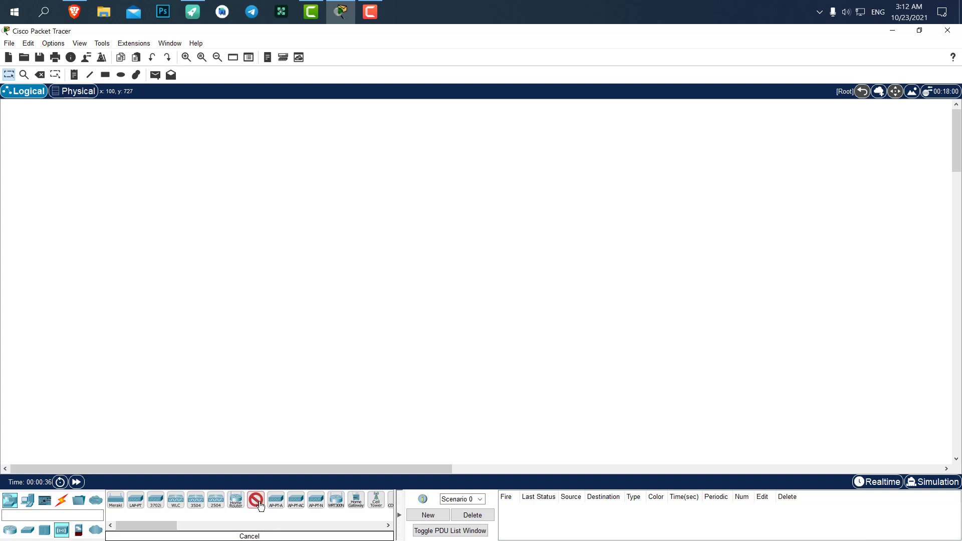
{"action": "left_click", "coordinate": [389, 243]}
- Add PC0, Laptop0 and Smartphone0 from End Devices around the access point
{"action": "left_click", "coordinate": [29, 501]}
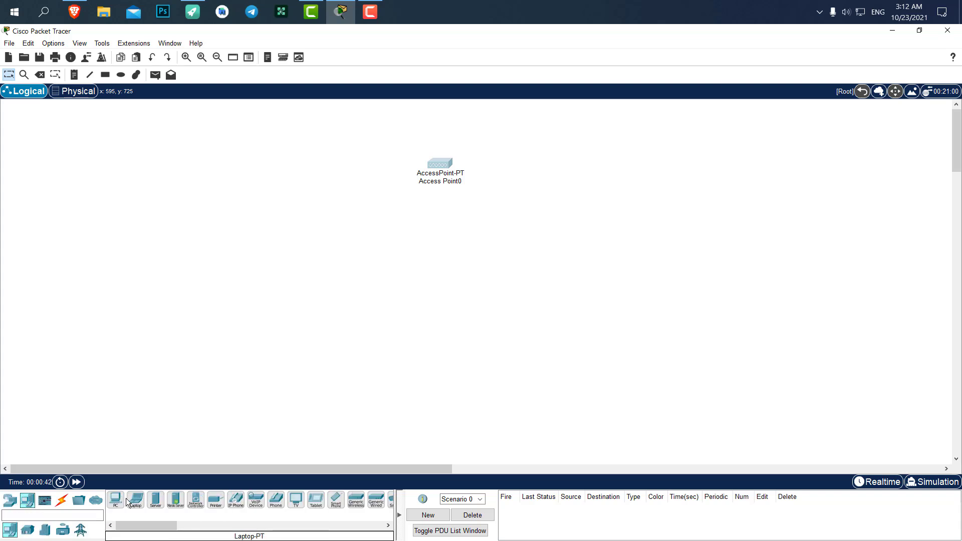
{"action": "left_click_drag", "start_coordinate": [423, 170], "coordinate": [339, 174]}
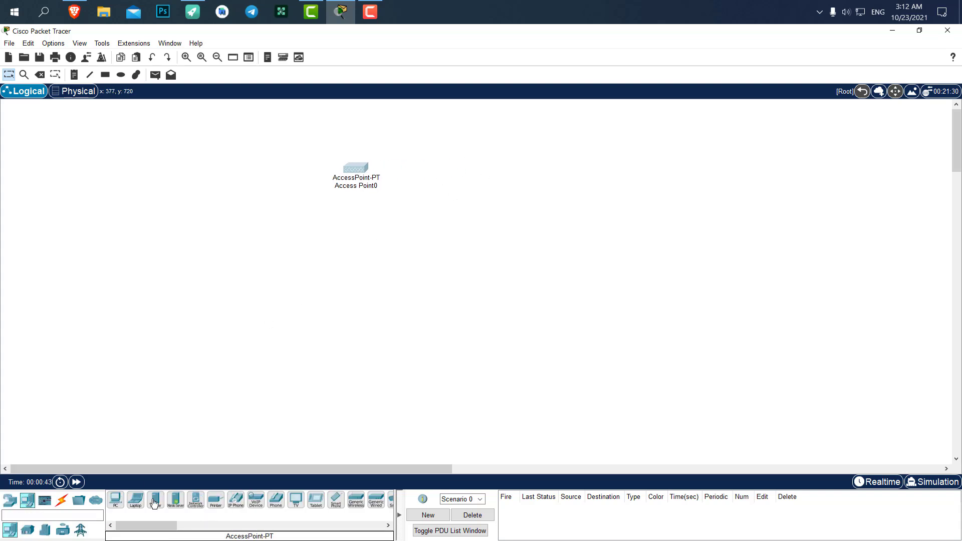
{"action": "left_click", "coordinate": [116, 500]}
{"action": "left_click", "coordinate": [368, 313]}
{"action": "left_click", "coordinate": [135, 499]}
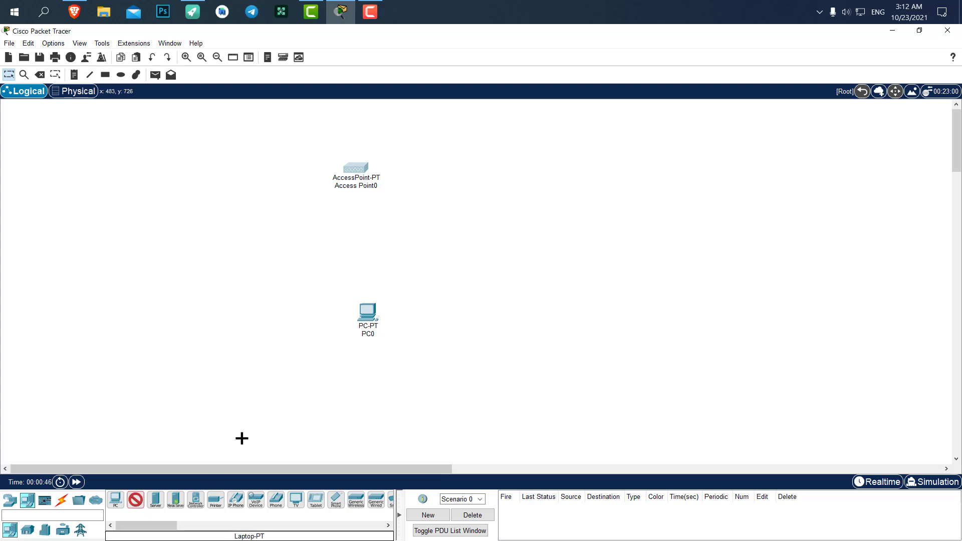
{"action": "left_click", "coordinate": [440, 291]}
{"action": "left_click", "coordinate": [336, 501]}
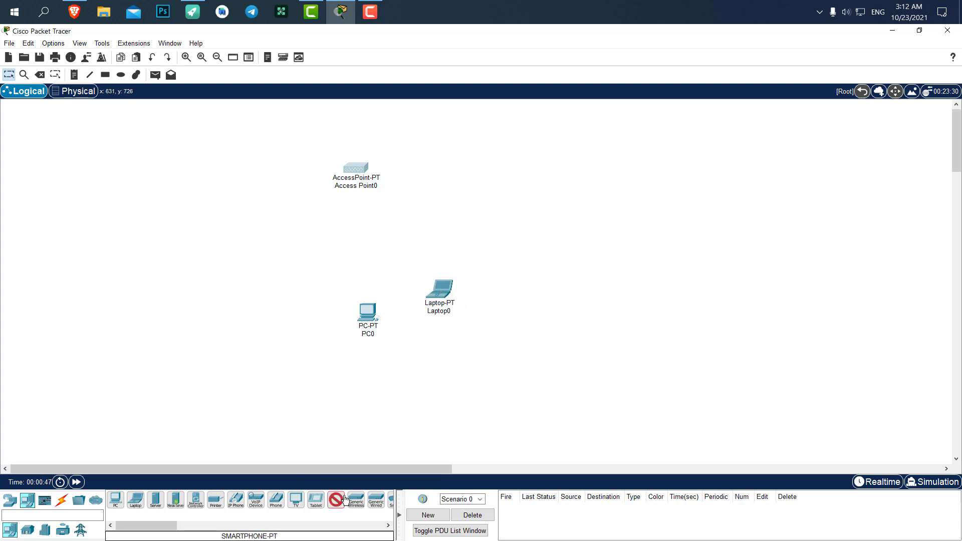
{"action": "left_click", "coordinate": [511, 219]}
- Fine-tune the positions of the access point, PC0, Laptop0 and Smartphone0
{"action": "mouse_move", "coordinate": [449, 296]}
{"action": "left_mouse_down"}
{"action": "mouse_move", "coordinate": [479, 301]}
{"action": "mouse_move", "coordinate": [459, 305]}
{"action": "left_mouse_up"}
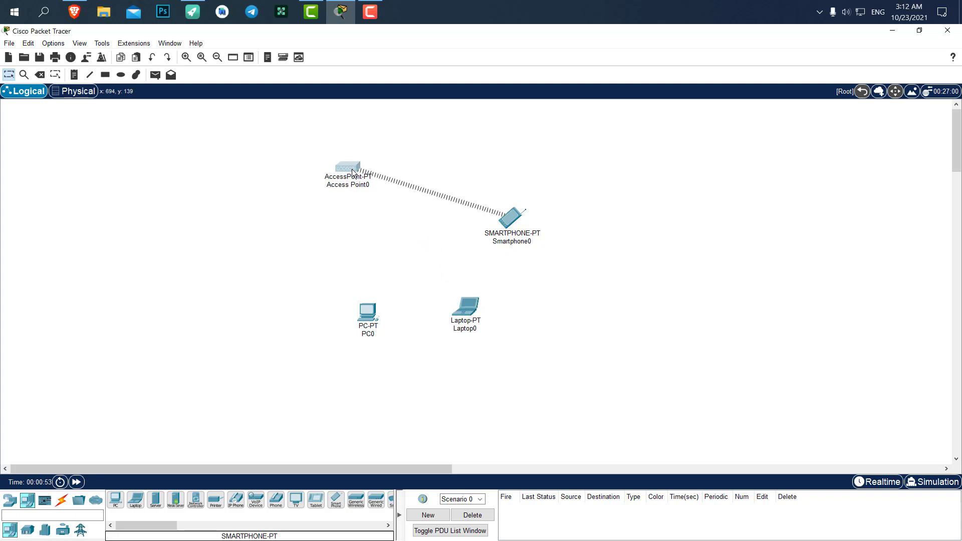
{"action": "left_click_drag", "start_coordinate": [352, 169], "coordinate": [356, 170]}
{"action": "left_click", "coordinate": [517, 217]}
{"action": "left_click_drag", "start_coordinate": [516, 217], "coordinate": [520, 217]}
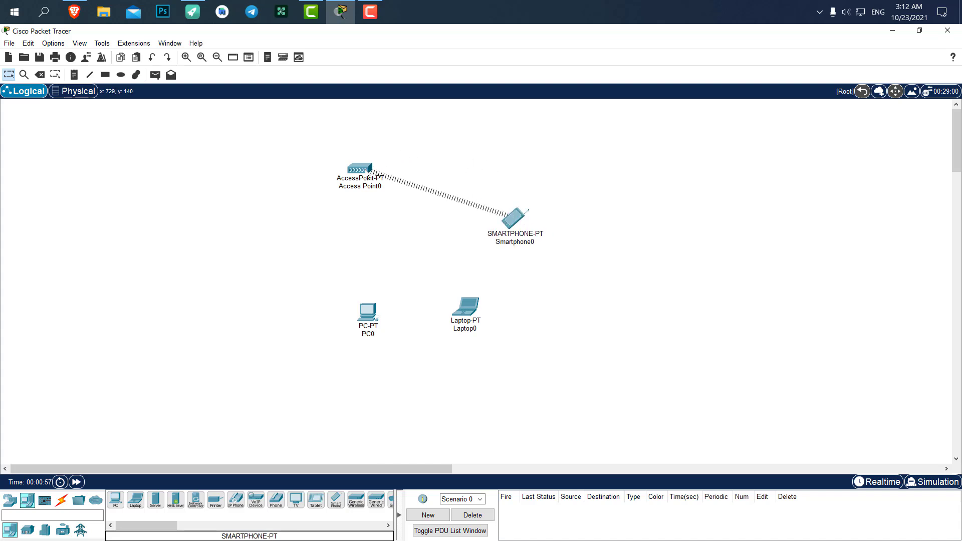
{"action": "mouse_move", "coordinate": [365, 170]}
{"action": "left_mouse_down"}
{"action": "mouse_move", "coordinate": [387, 169]}
{"action": "mouse_move", "coordinate": [368, 163]}
{"action": "mouse_move", "coordinate": [377, 164]}
{"action": "left_mouse_up"}
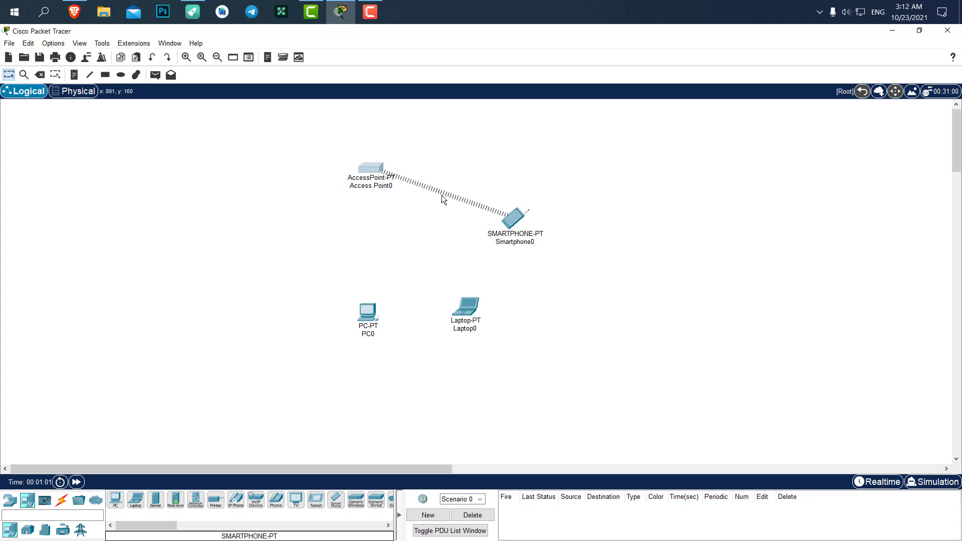
{"action": "left_click_drag", "start_coordinate": [366, 303], "coordinate": [360, 306]}
{"action": "left_click_drag", "start_coordinate": [472, 313], "coordinate": [473, 317]}
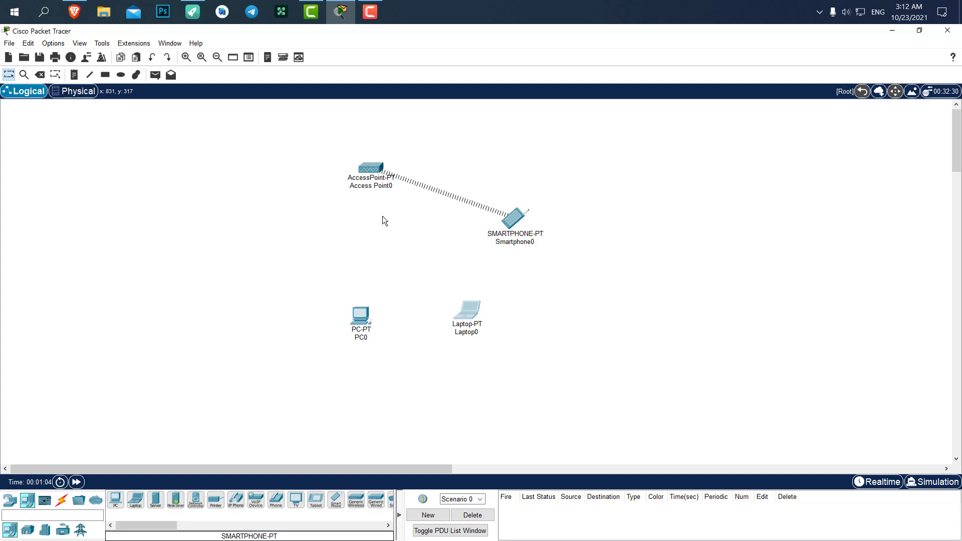
- On Access Point0's Port 1, set SSID to DigiDev, choose WPA2-PSK and enter the pass phrase
{"action": "left_click", "coordinate": [370, 168]}
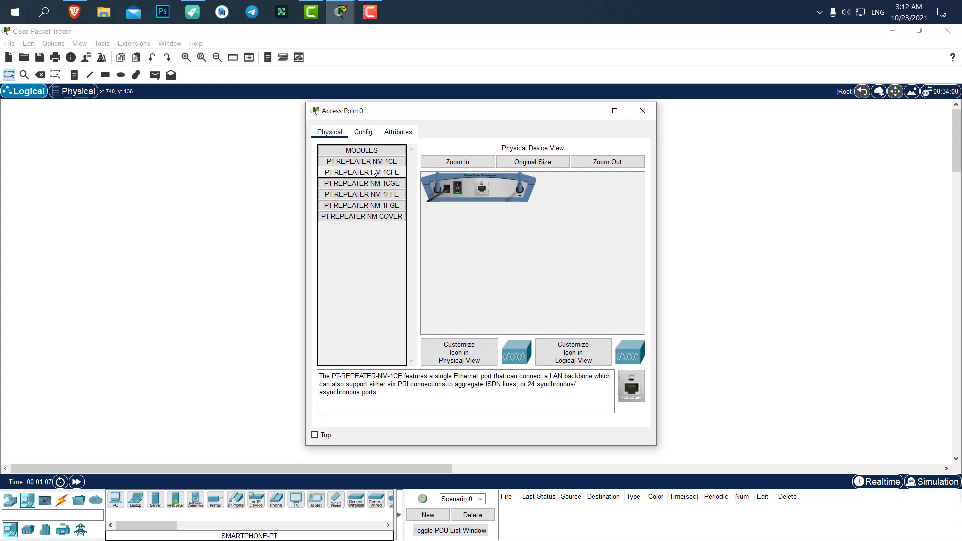
{"action": "left_click", "coordinate": [363, 133]}
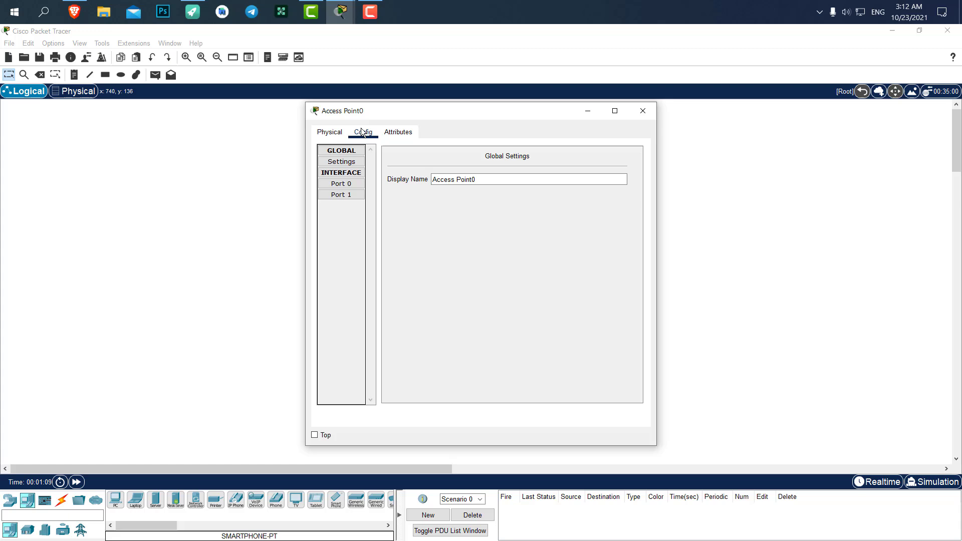
{"action": "left_click", "coordinate": [345, 196]}
{"action": "left_click", "coordinate": [341, 184]}
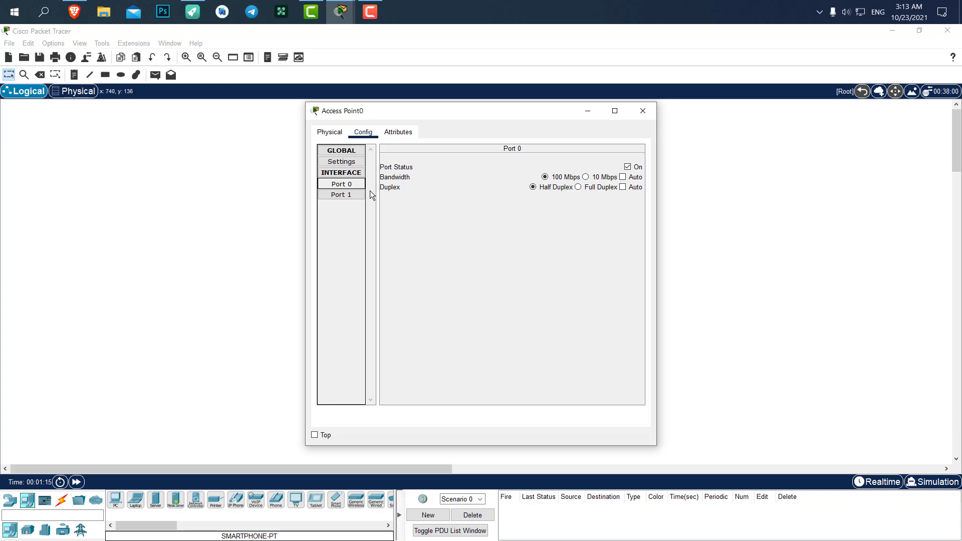
{"action": "left_click", "coordinate": [348, 195]}
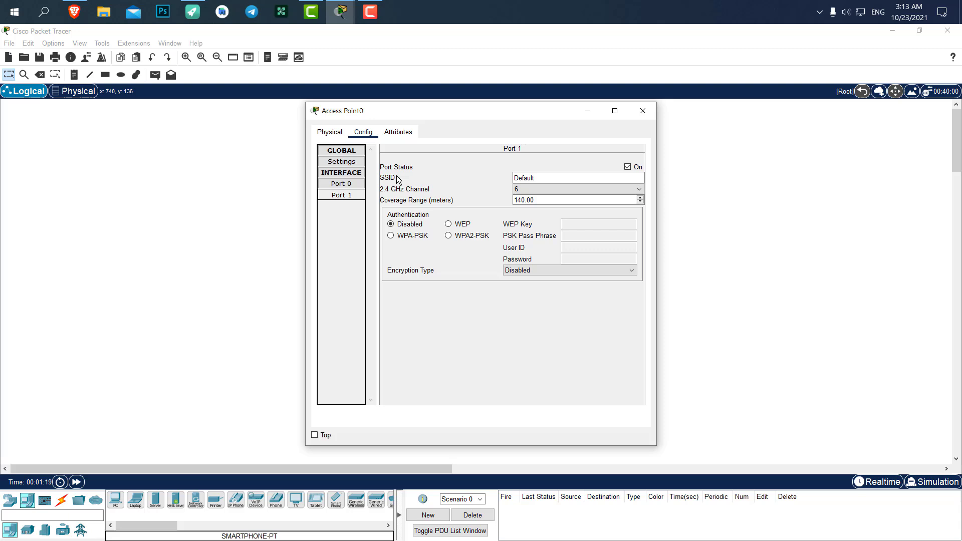
{"action": "left_click_drag", "start_coordinate": [534, 178], "coordinate": [513, 179]}
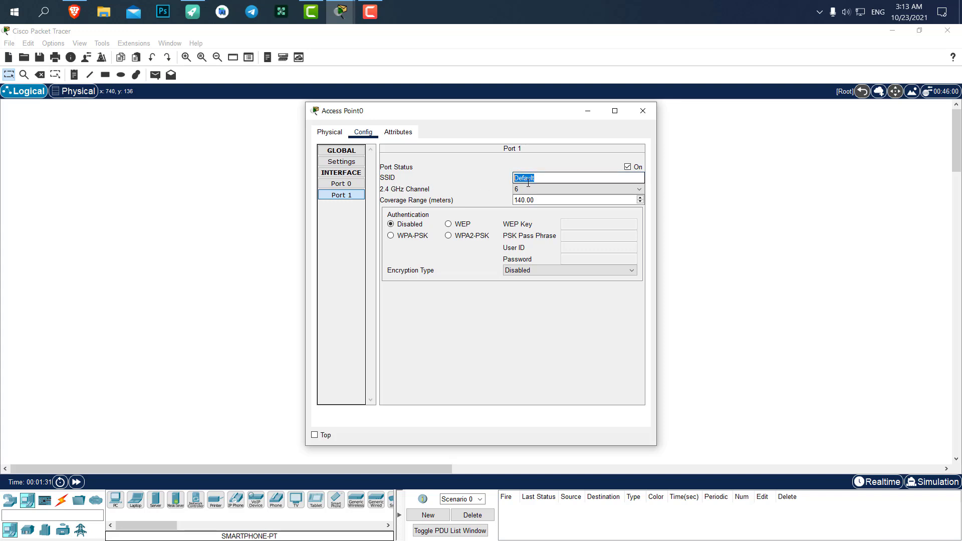
{"action": "type", "text": "DigiDev"}
{"action": "left_click", "coordinate": [475, 236]}
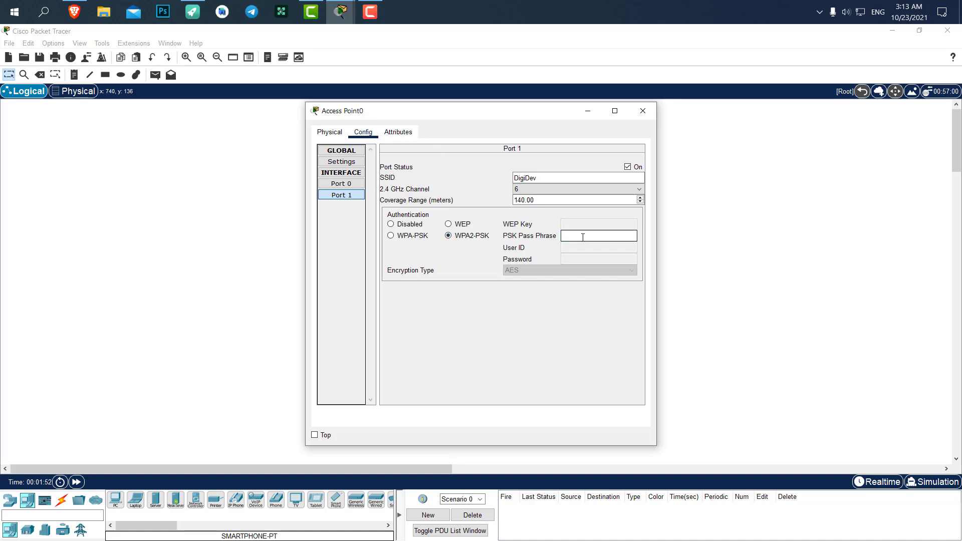
{"action": "type", "text": "123456789"}
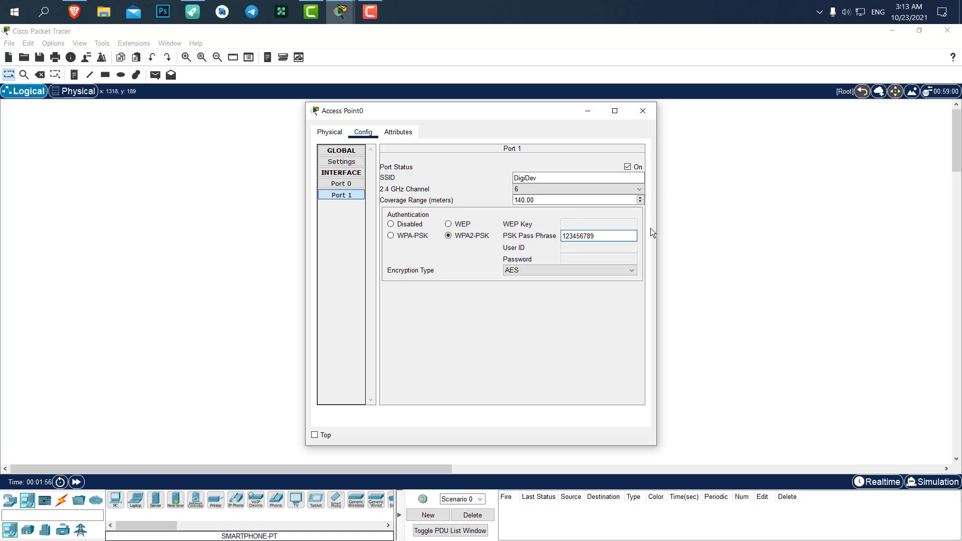
- Move Access Point0's settings window aside and close it
{"action": "left_click_drag", "start_coordinate": [535, 112], "coordinate": [782, 103]}
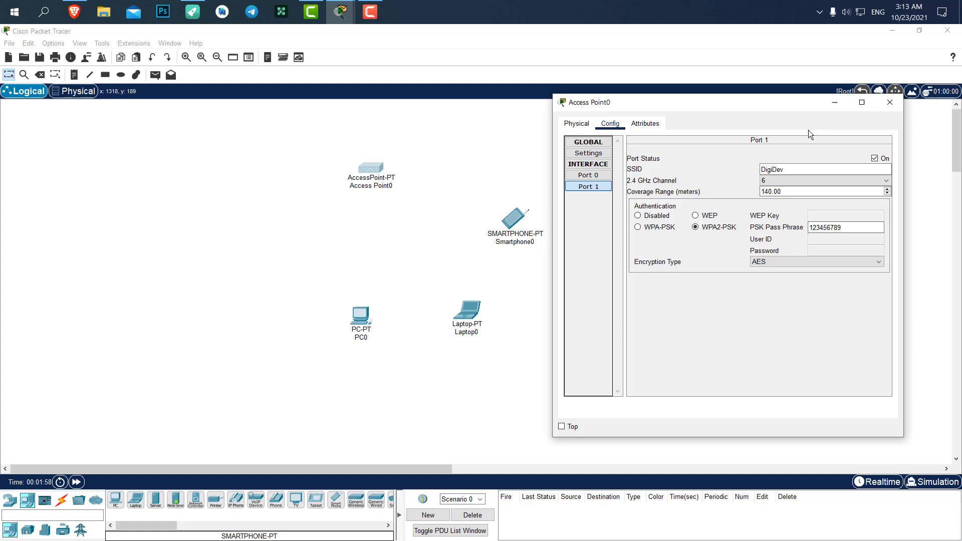
{"action": "left_click", "coordinate": [883, 103]}
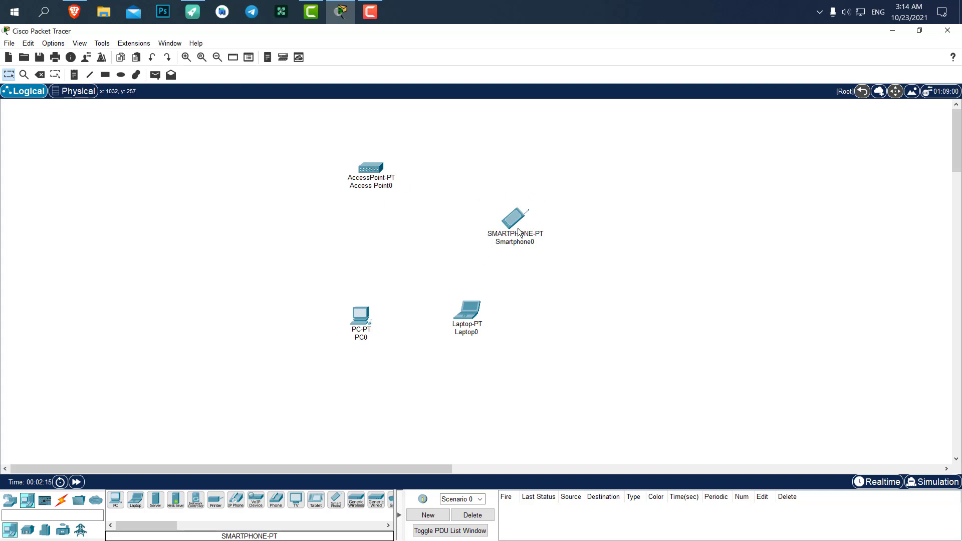
- In PC0's Physical view, swap the Ethernet card for a WMP300N module and power it on
{"action": "left_click", "coordinate": [365, 314]}
{"action": "left_click_drag", "start_coordinate": [370, 111], "coordinate": [624, 100]}
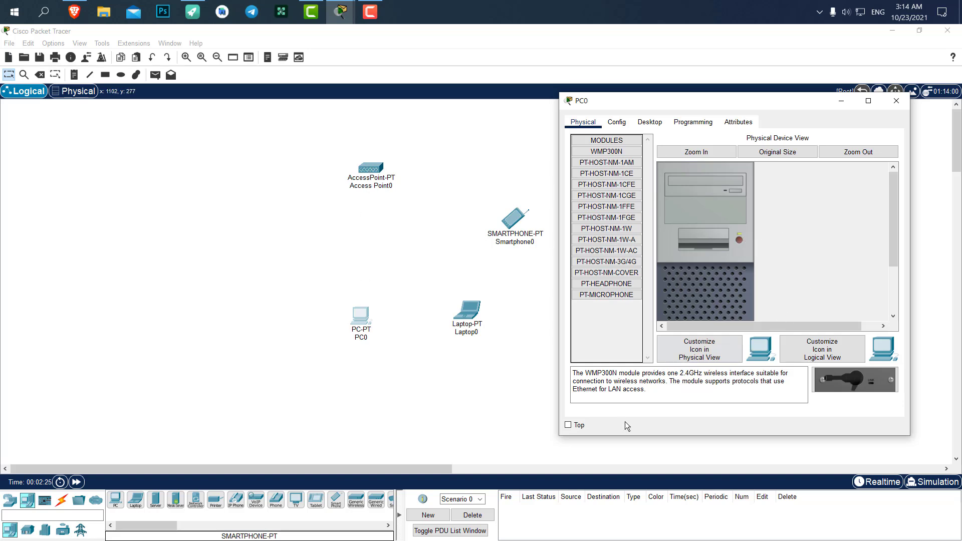
{"action": "left_click_drag", "start_coordinate": [559, 436], "coordinate": [460, 512]}
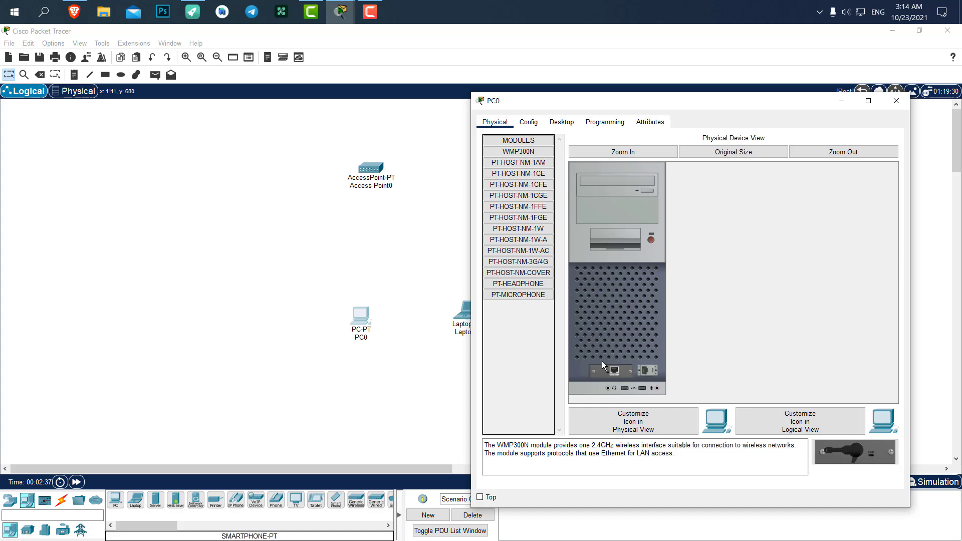
{"action": "left_click_drag", "start_coordinate": [606, 370], "coordinate": [523, 335]}
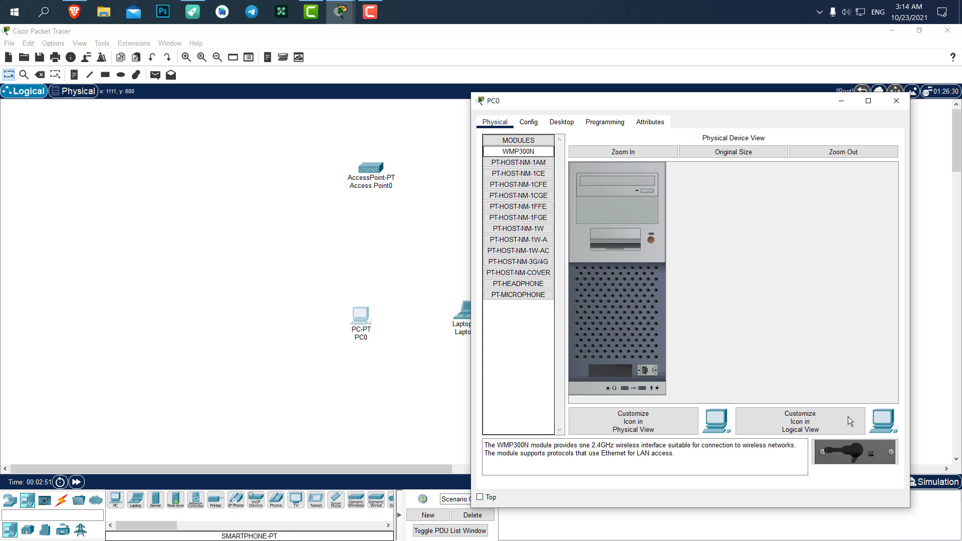
{"action": "left_click_drag", "start_coordinate": [851, 451], "coordinate": [612, 371]}
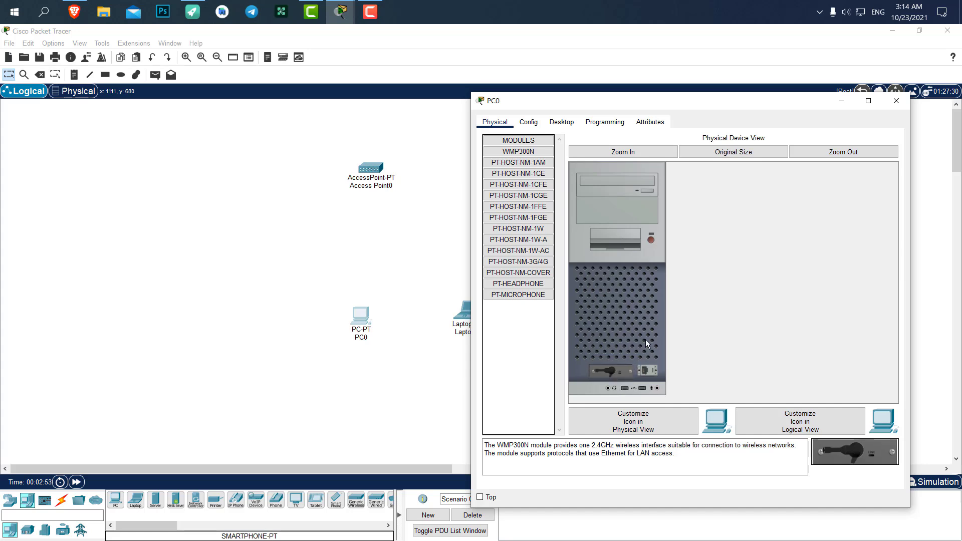
{"action": "left_click", "coordinate": [652, 240]}
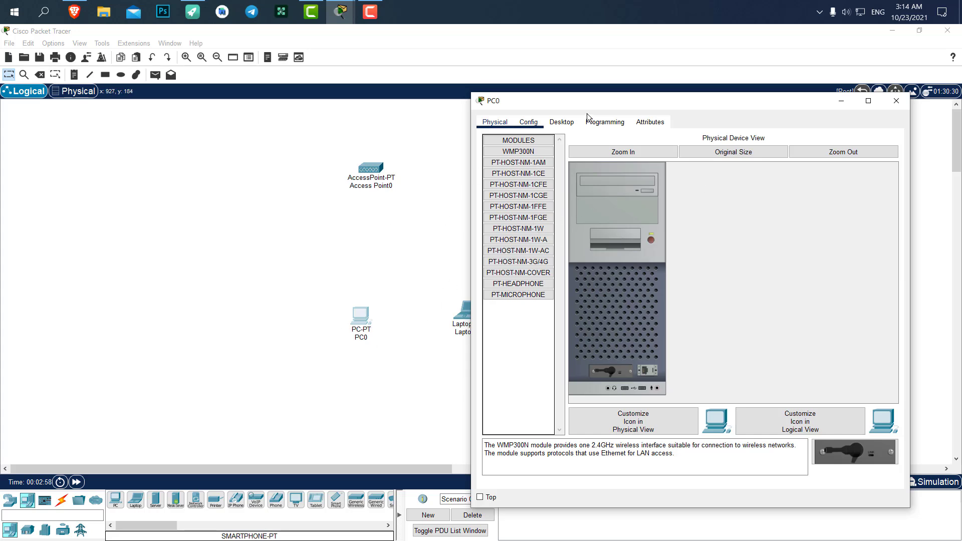
- Check PC0's Wireless0 SSID, then list networks in PC Wireless, showing DigiDev with WPA2-PSK
{"action": "left_click", "coordinate": [559, 122]}
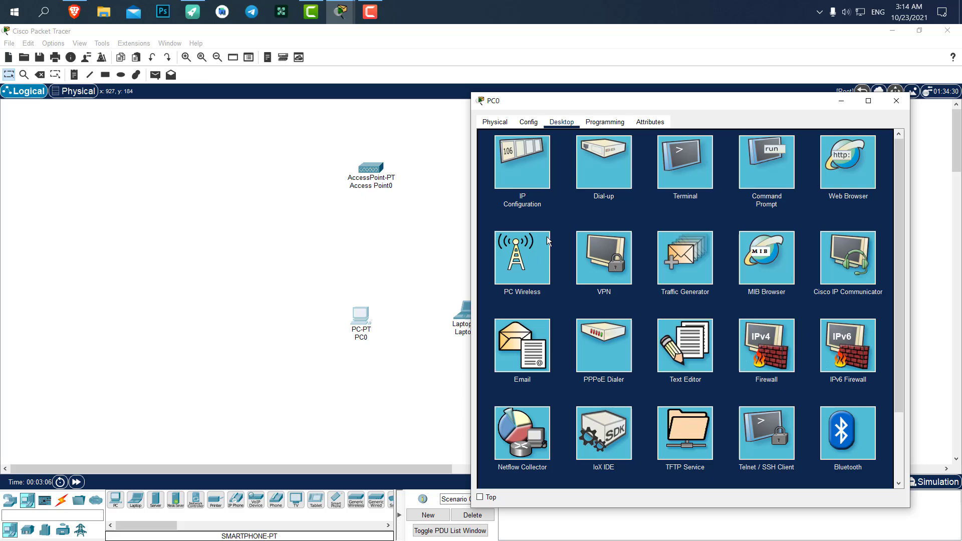
{"action": "left_click", "coordinate": [535, 252]}
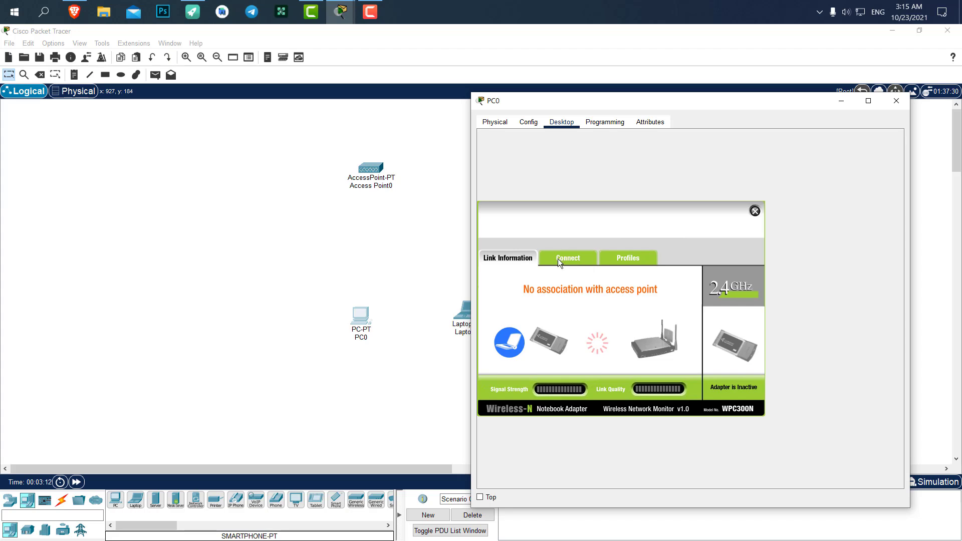
{"action": "left_click", "coordinate": [529, 122]}
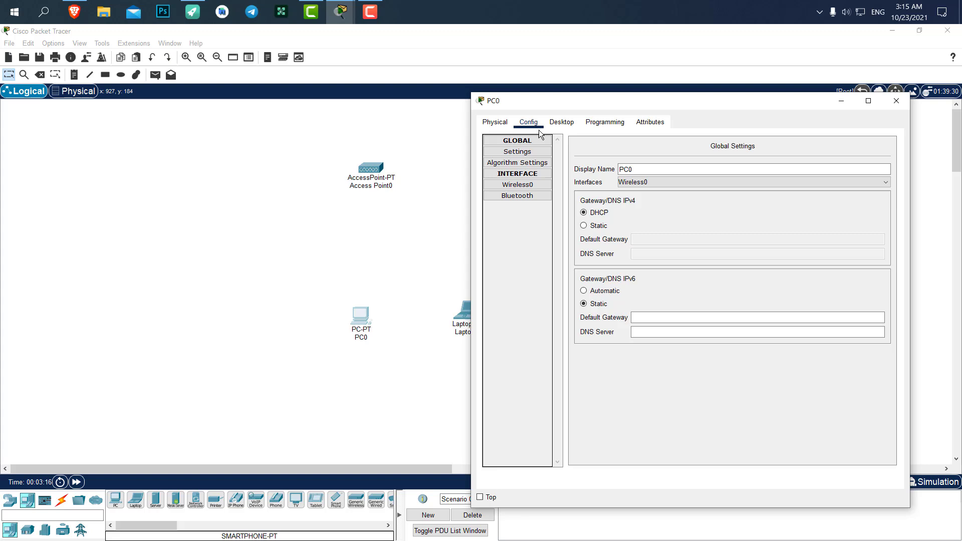
{"action": "left_click", "coordinate": [521, 185]}
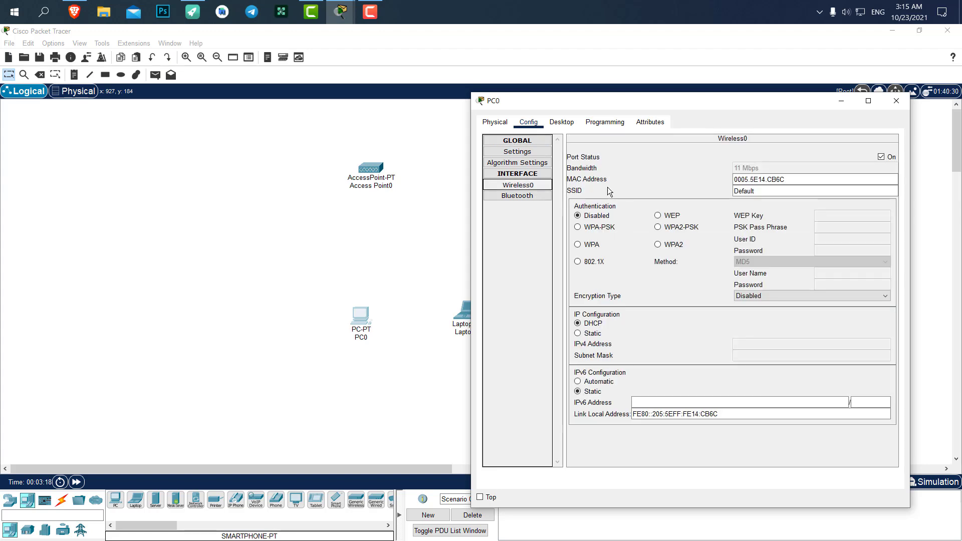
{"action": "double_click", "coordinate": [759, 190]}
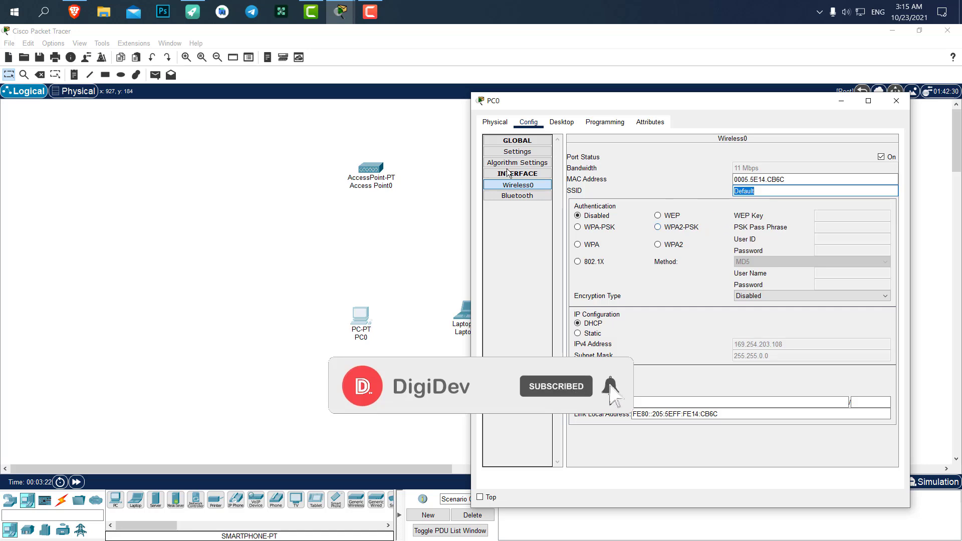
{"action": "left_click", "coordinate": [564, 122]}
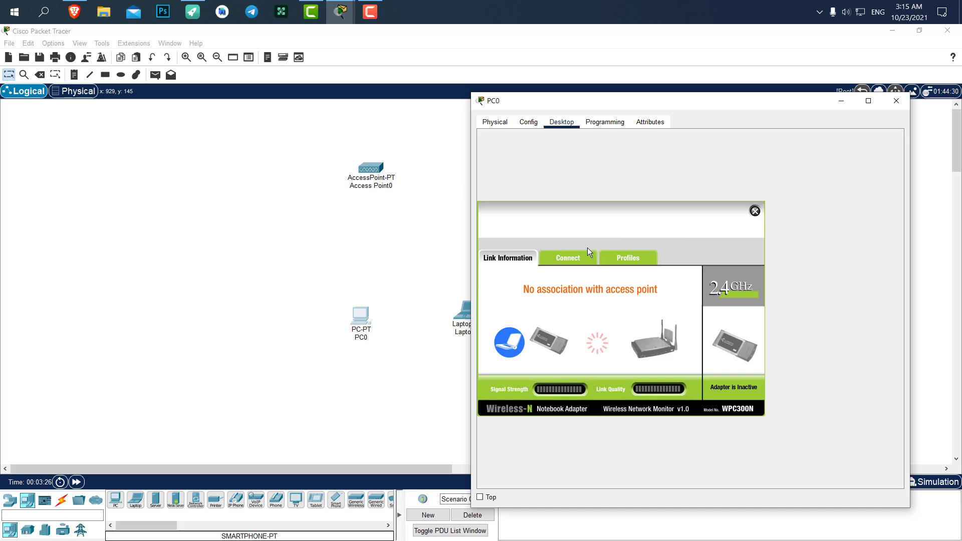
{"action": "left_click", "coordinate": [582, 260]}
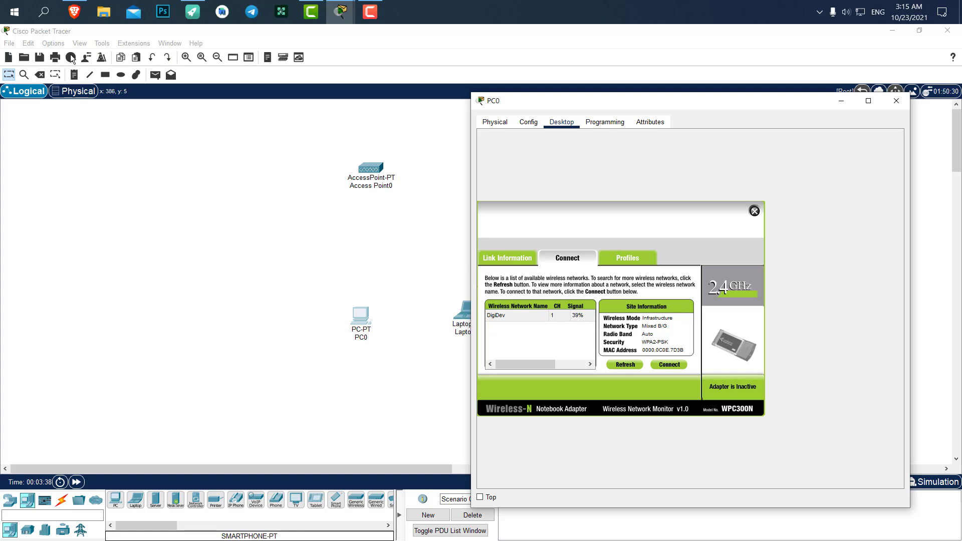
- In the Corporate Office physical view, move PC0 and Laptop0 into the Main Wiring Closet
{"action": "left_click", "coordinate": [79, 91]}
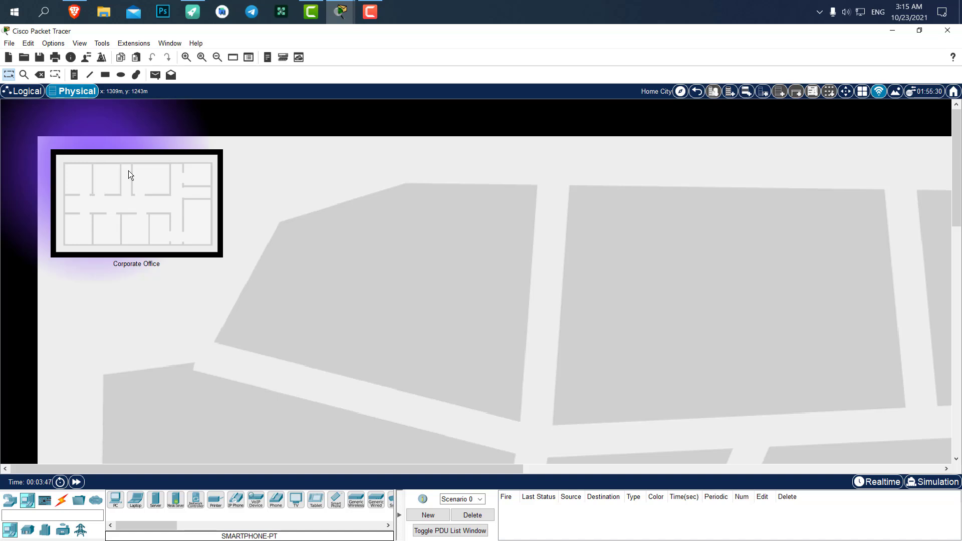
{"action": "left_click", "coordinate": [169, 197]}
{"action": "scroll", "coordinate": [357, 192], "scroll_direction": "down", "scroll_amount": 1}
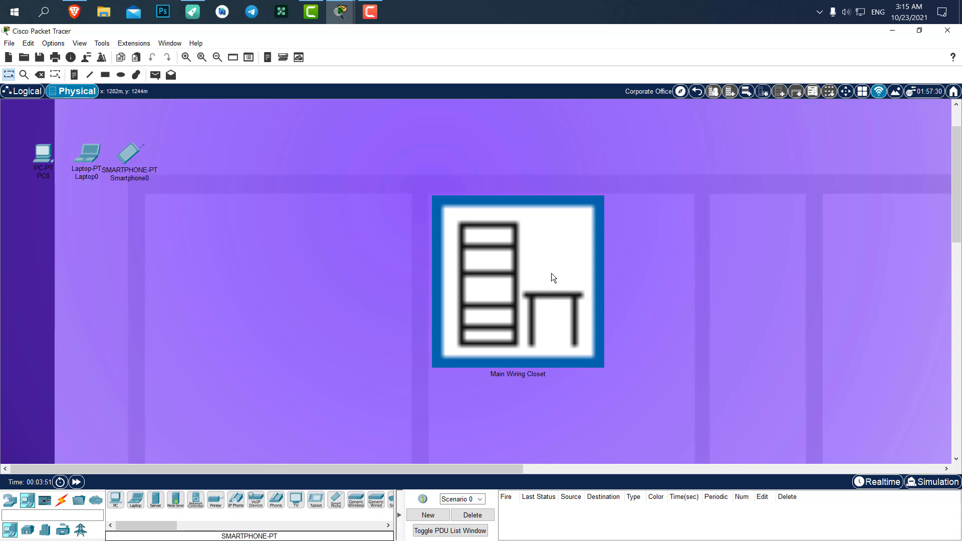
{"action": "left_click", "coordinate": [682, 92]}
{"action": "left_click_drag", "start_coordinate": [436, 268], "coordinate": [449, 242]}
{"action": "left_click_drag", "start_coordinate": [435, 285], "coordinate": [441, 232]}
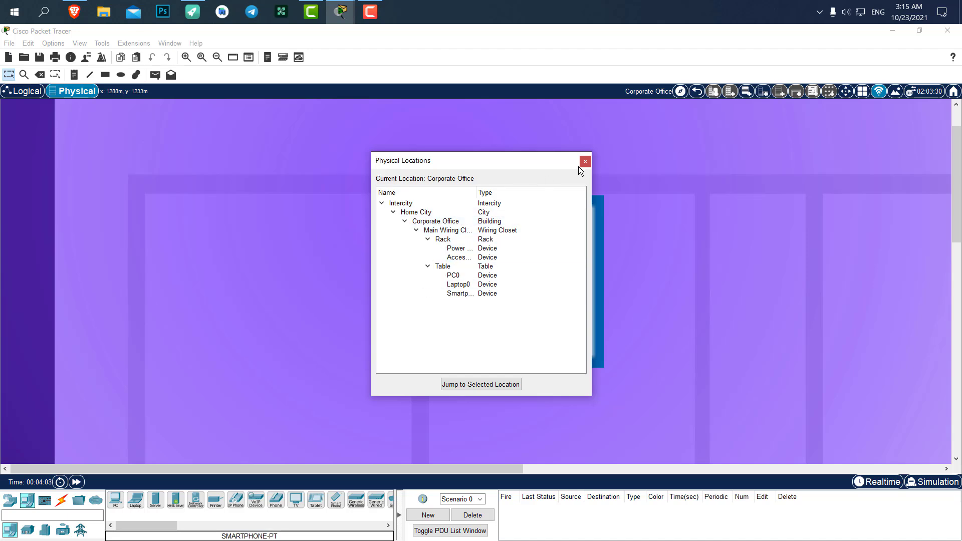
- Back in Logical view, join PC0 to DigiDev from PC Wireless using the pre-shared key
{"action": "left_click", "coordinate": [585, 161]}
{"action": "left_click", "coordinate": [26, 98]}
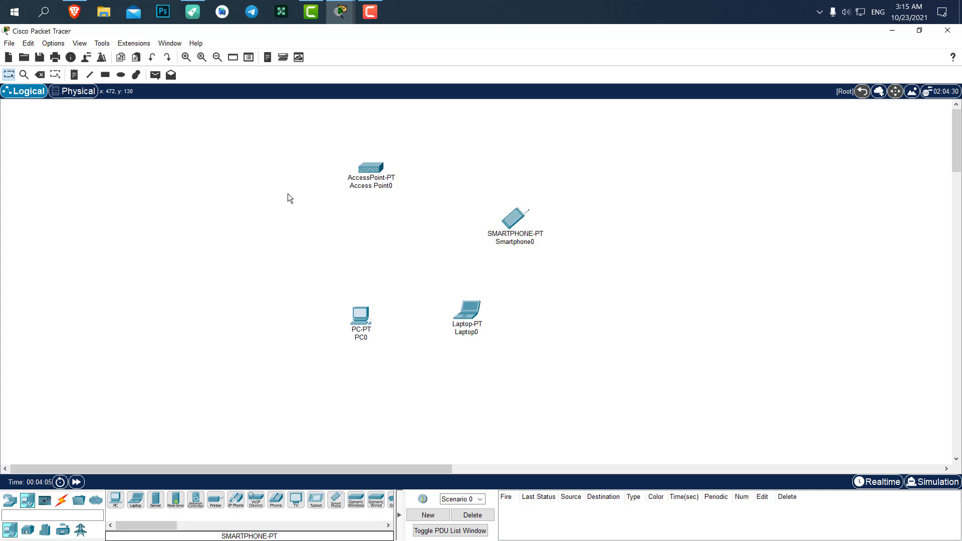
{"action": "left_click", "coordinate": [360, 316]}
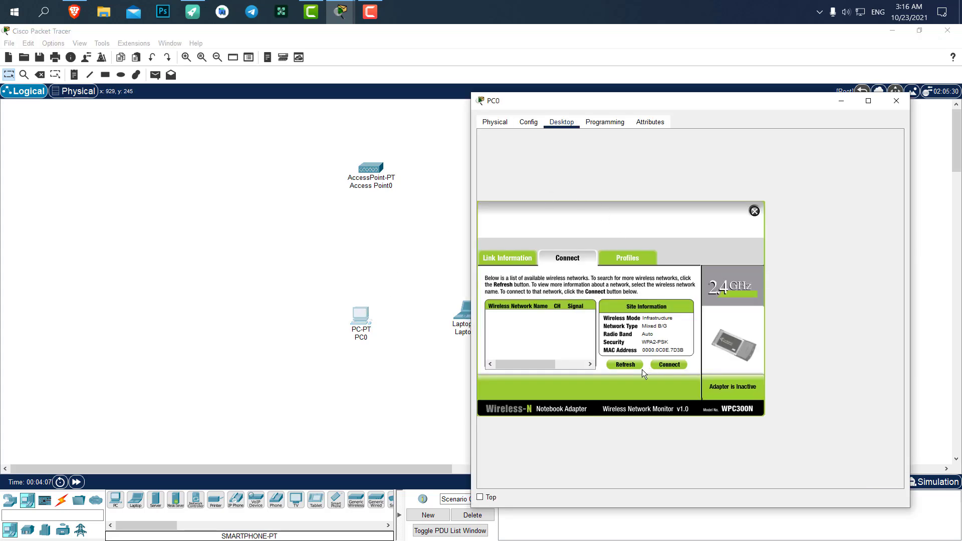
{"action": "left_click", "coordinate": [626, 365]}
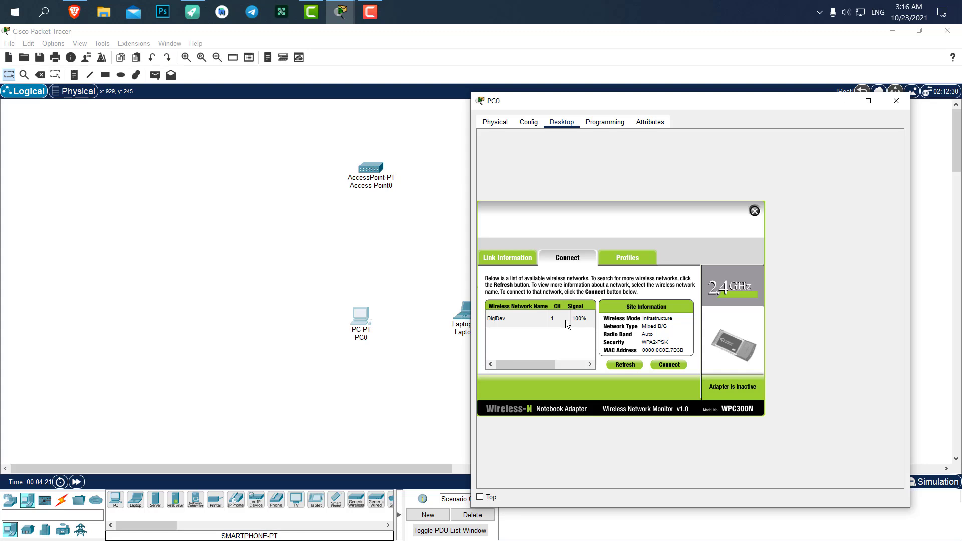
{"action": "left_click", "coordinate": [510, 324]}
{"action": "left_click", "coordinate": [671, 365]}
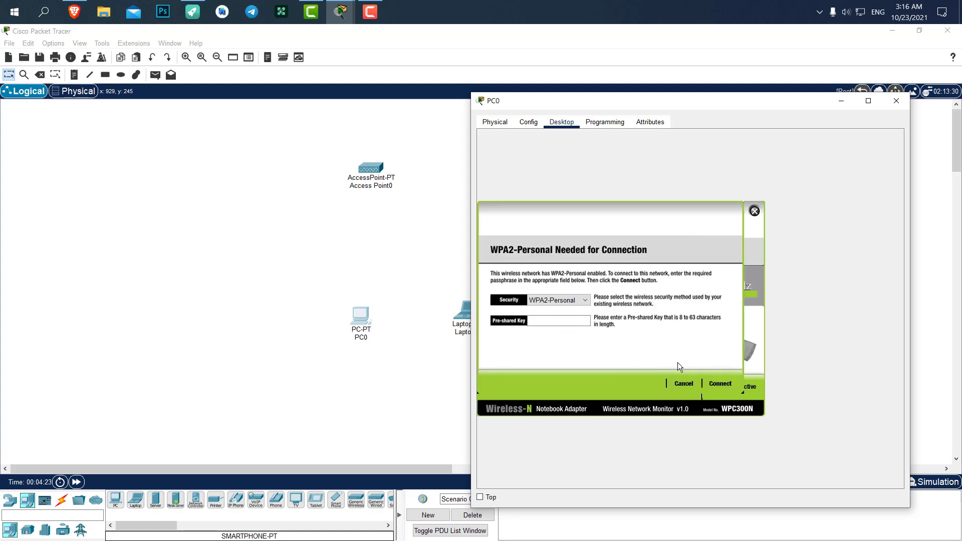
{"action": "left_click", "coordinate": [555, 324]}
{"action": "type", "text": "123456789"}
{"action": "left_click", "coordinate": [720, 383]}
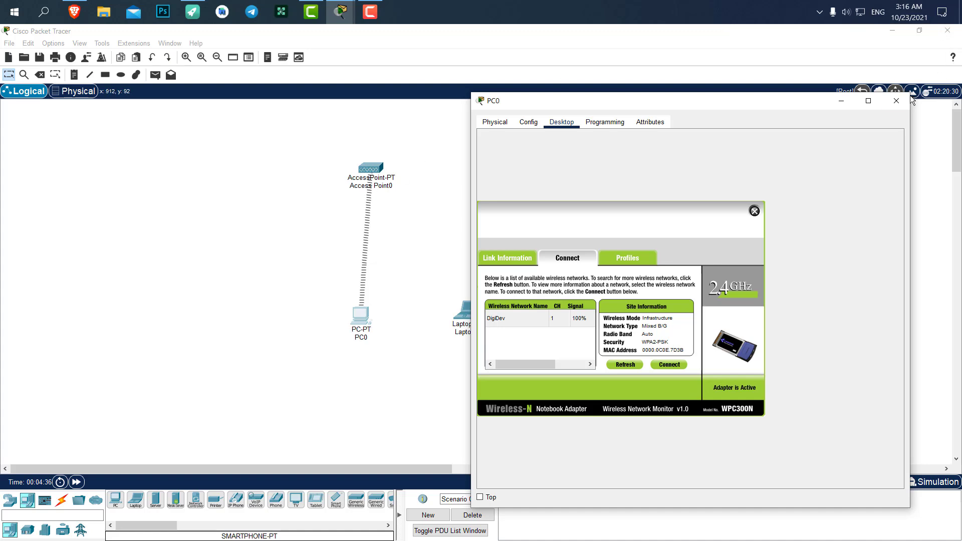
- Replace Laptop0's old network module with a WPC300N wireless adapter and power it on
{"action": "left_click", "coordinate": [896, 101]}
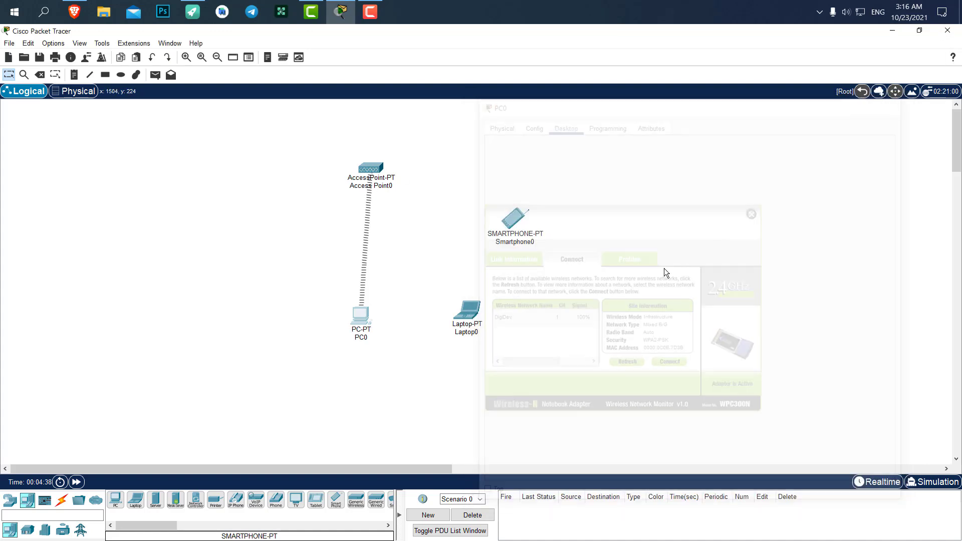
{"action": "double_click", "coordinate": [475, 311]}
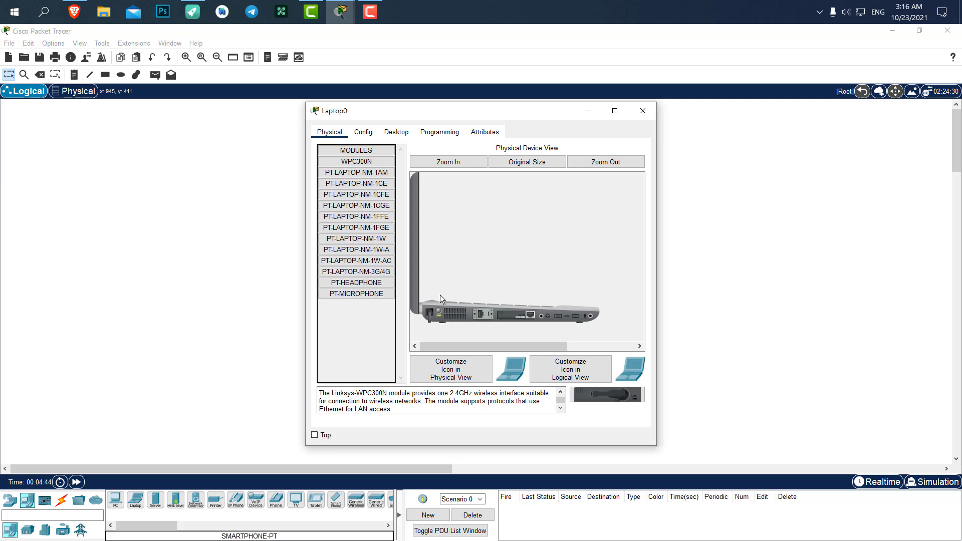
{"action": "left_click_drag", "start_coordinate": [362, 110], "coordinate": [645, 113]}
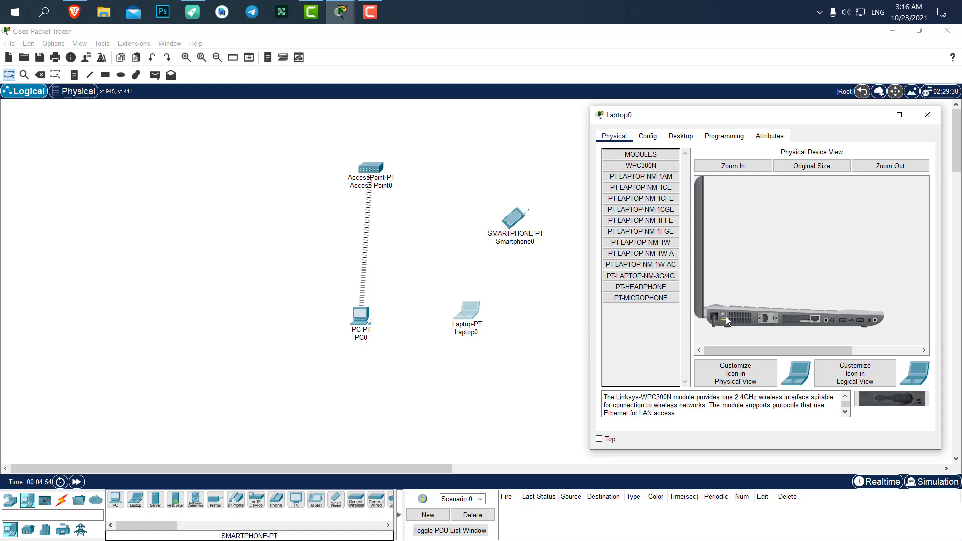
{"action": "left_click_drag", "start_coordinate": [792, 322], "coordinate": [646, 335]}
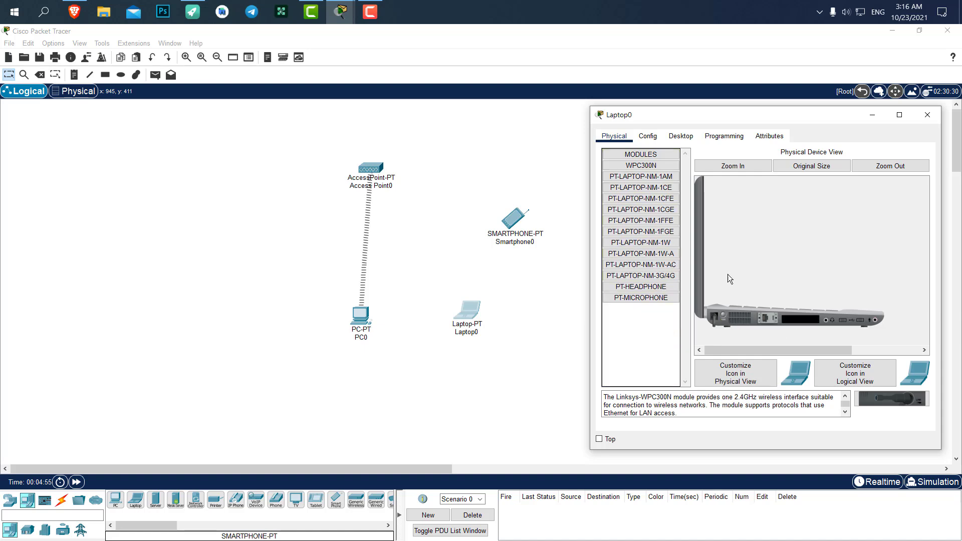
{"action": "left_click", "coordinate": [641, 165]}
{"action": "left_click_drag", "start_coordinate": [882, 399], "coordinate": [813, 323]}
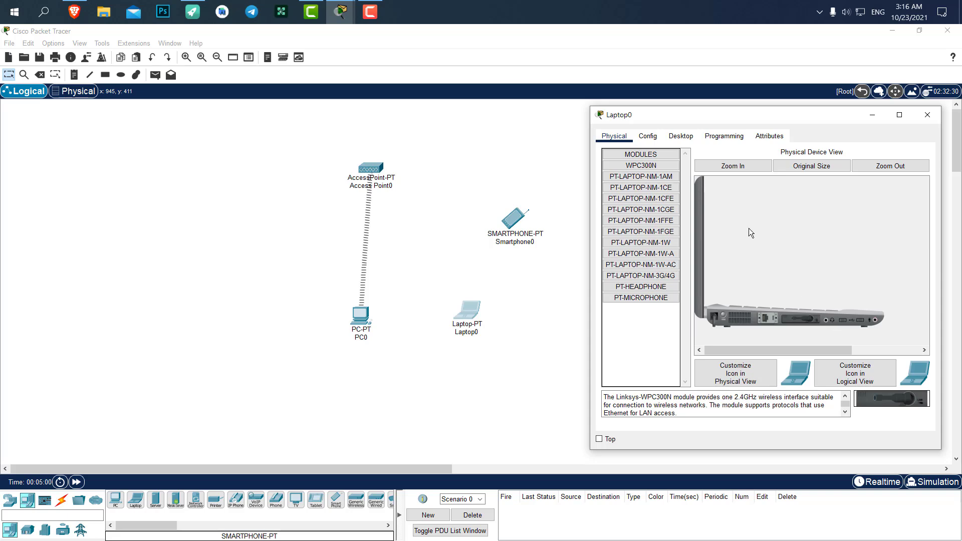
{"action": "left_click", "coordinate": [724, 313]}
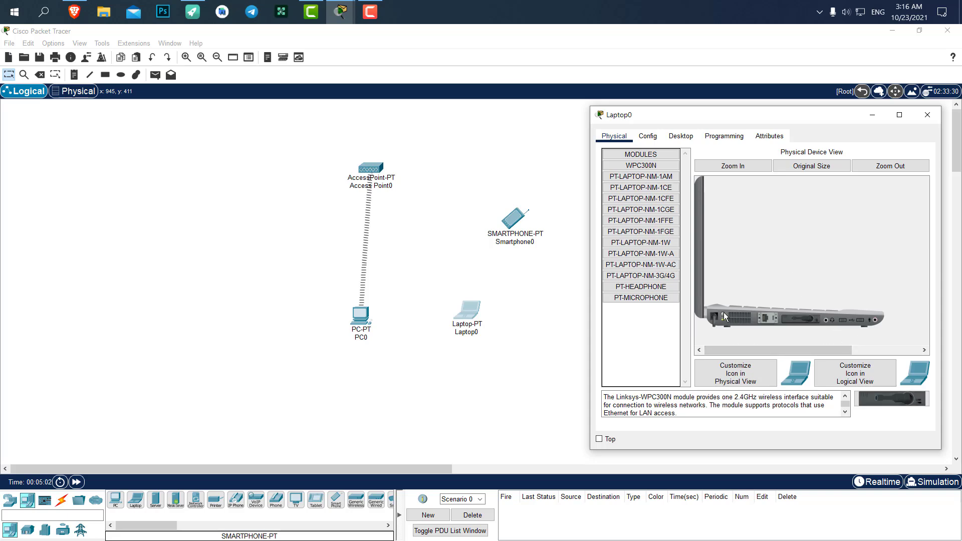
{"action": "left_click", "coordinate": [681, 136]}
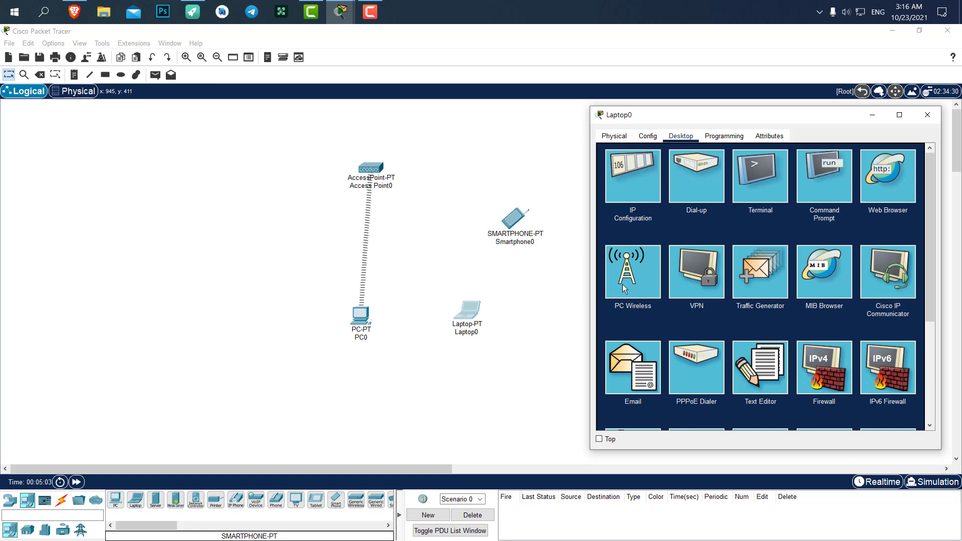
- Refresh Laptop0's PC Wireless Connect page, which still lists no networks
{"action": "left_click", "coordinate": [622, 285]}
{"action": "left_click", "coordinate": [690, 236]}
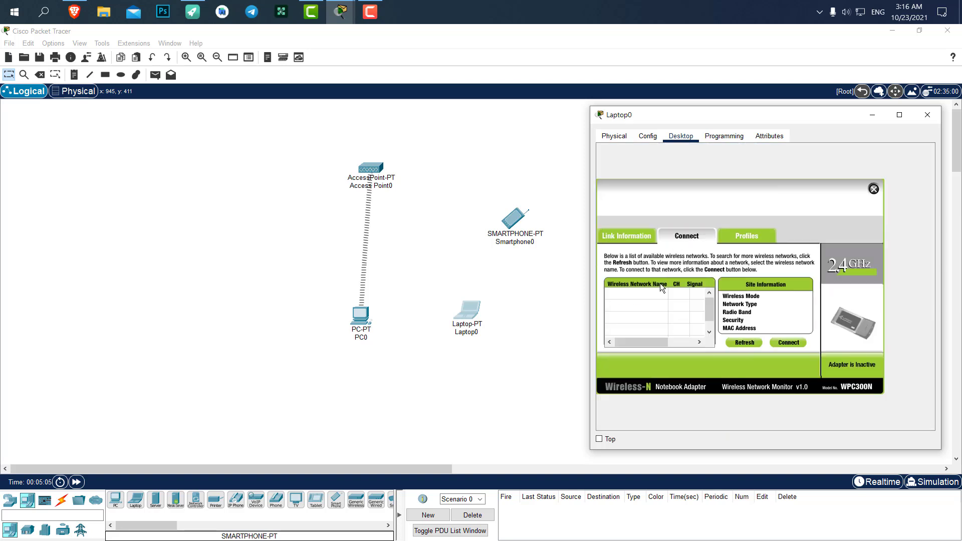
{"action": "left_click", "coordinate": [746, 343]}
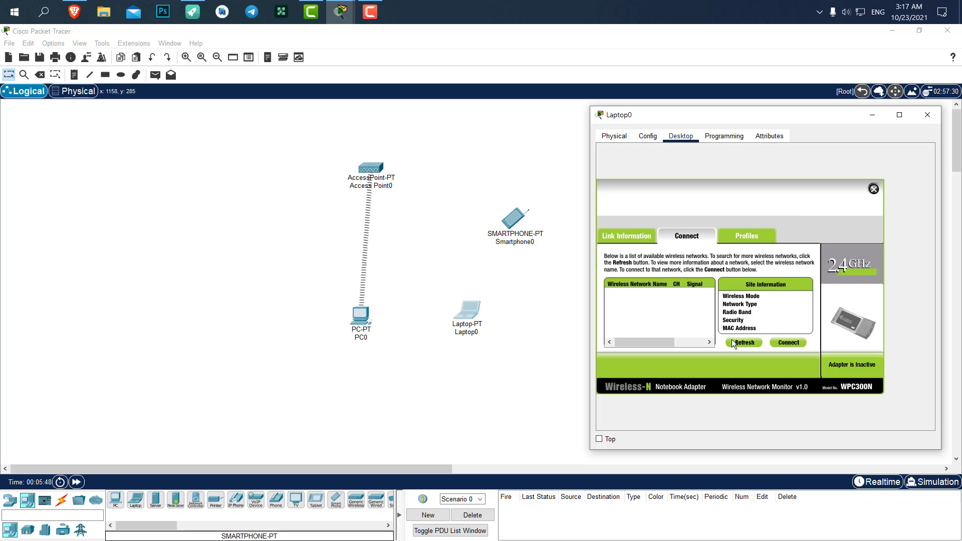
{"action": "left_click_drag", "start_coordinate": [467, 308], "coordinate": [475, 294]}
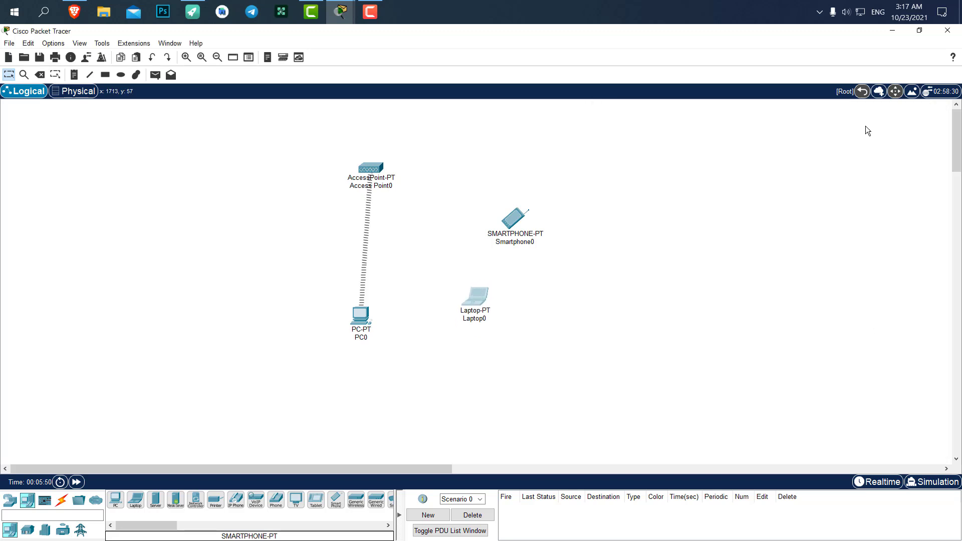
{"action": "mouse_move", "coordinate": [339, 19]}
{"action": "left_click", "coordinate": [398, 60]}
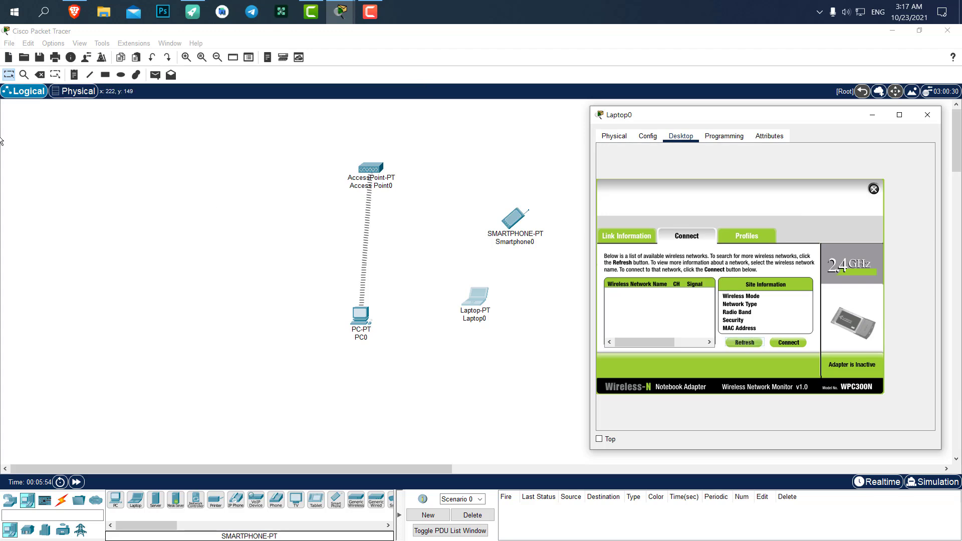
- In the Main Wiring Closet, drag Laptop0 and Smartphone0 off PC0 to the table's right side
{"action": "left_click", "coordinate": [73, 93]}
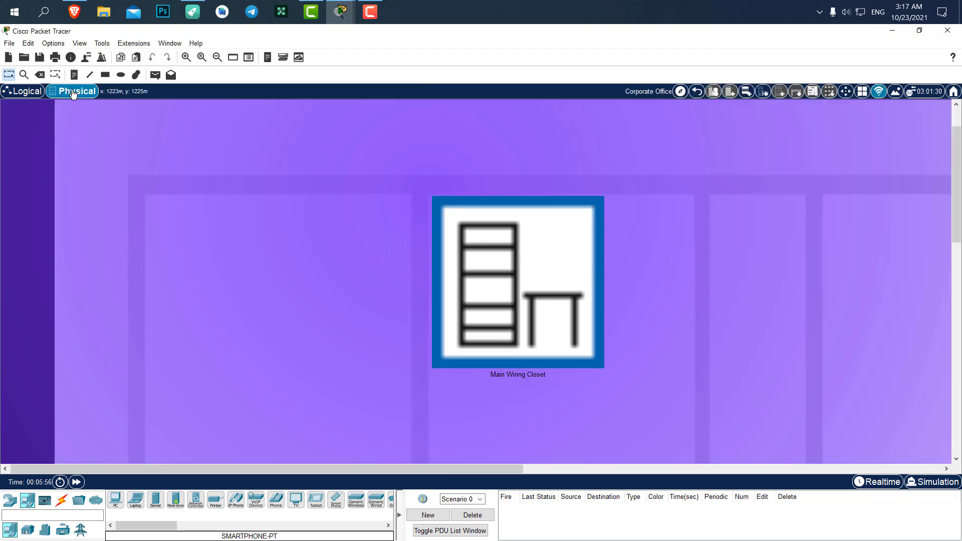
{"action": "left_click", "coordinate": [532, 261]}
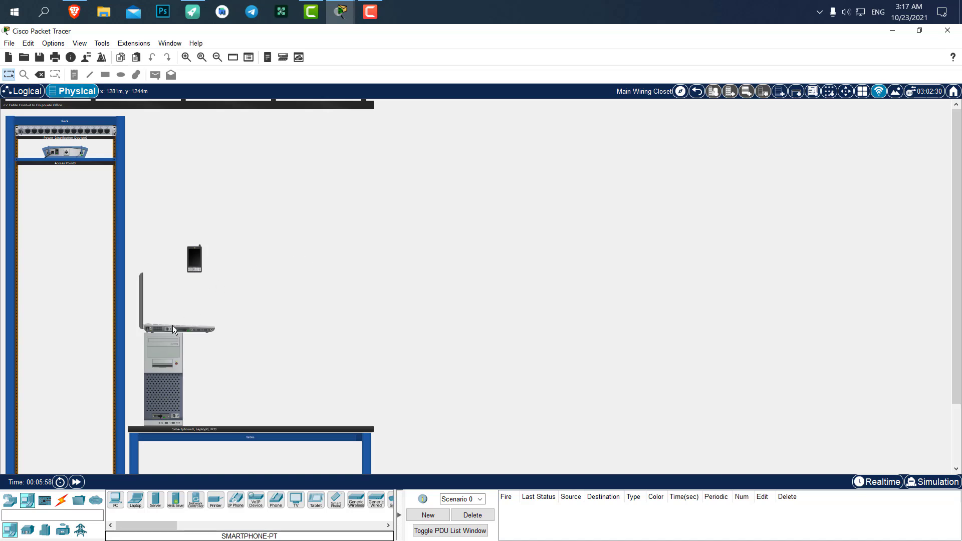
{"action": "left_click_drag", "start_coordinate": [172, 326], "coordinate": [298, 392]}
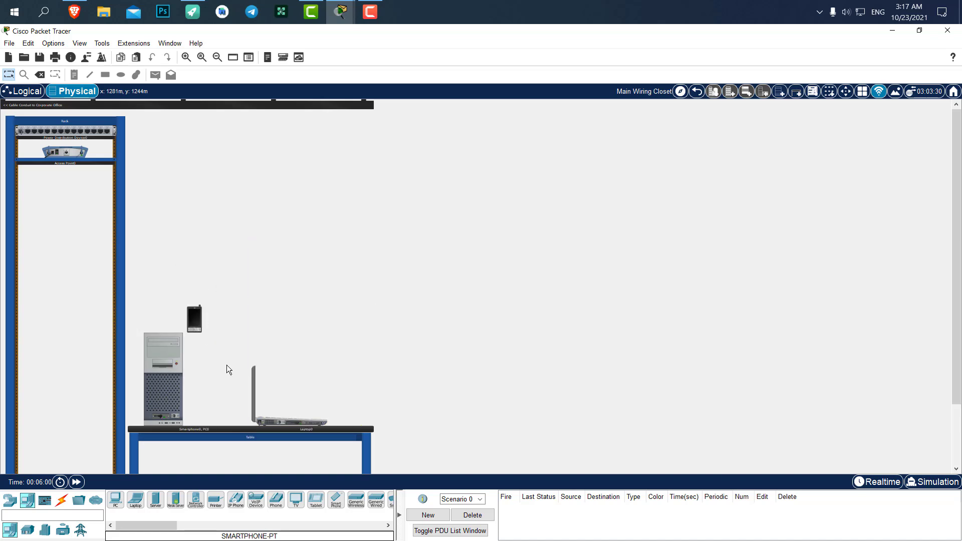
{"action": "left_click_drag", "start_coordinate": [195, 326], "coordinate": [239, 405]}
{"action": "left_click_drag", "start_coordinate": [209, 323], "coordinate": [348, 402]}
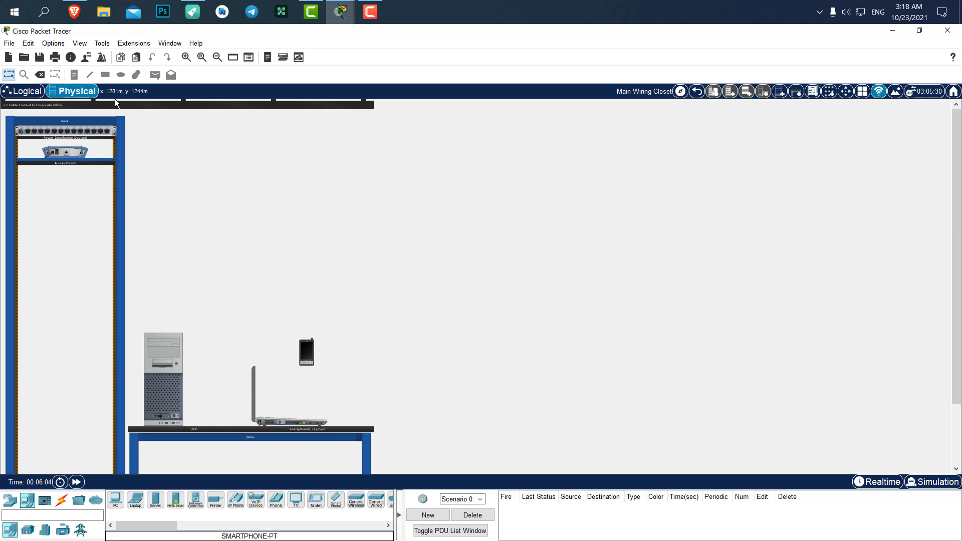
- Join Laptop0 to the DigiDev network using the pre-shared key, then open Smartphone0
{"action": "left_click", "coordinate": [24, 90]}
{"action": "left_click", "coordinate": [475, 298]}
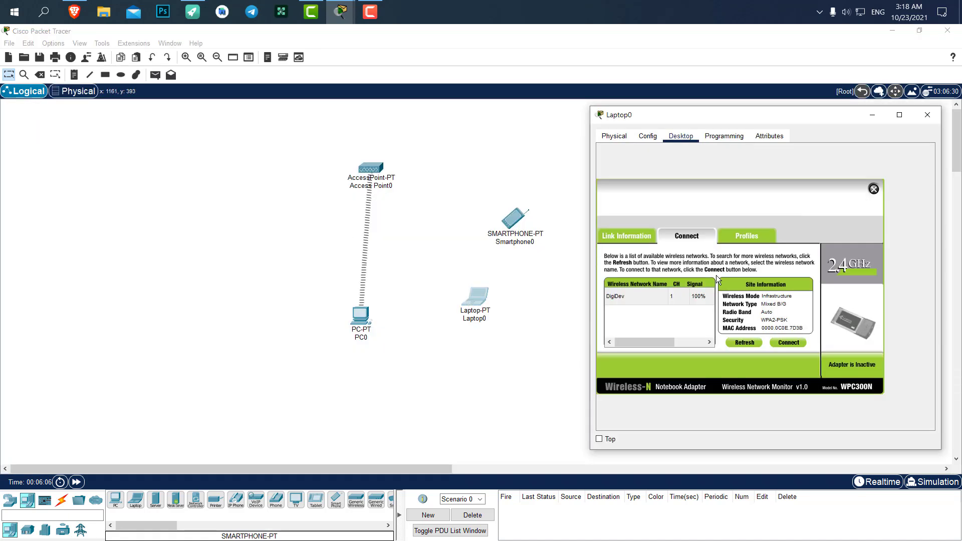
{"action": "left_click", "coordinate": [670, 297]}
{"action": "left_click", "coordinate": [781, 342]}
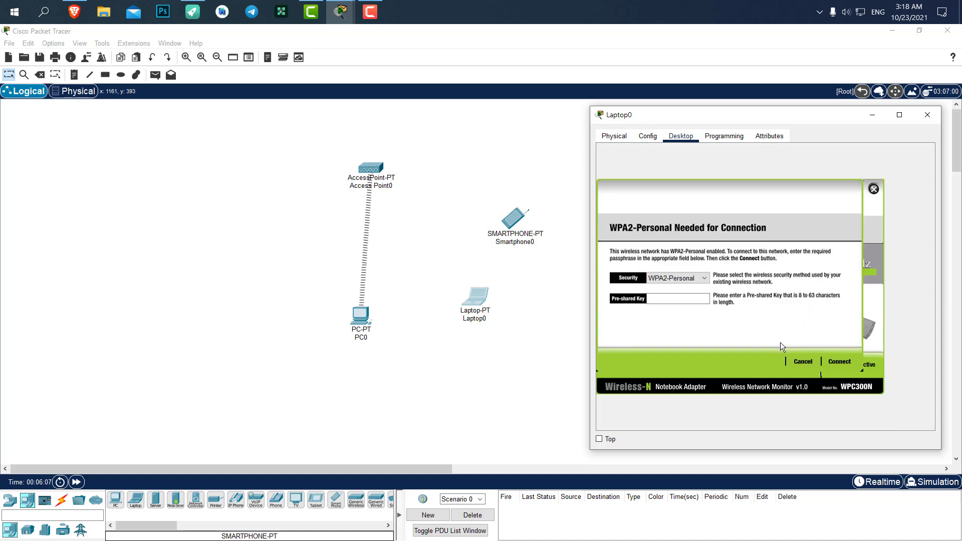
{"action": "left_click", "coordinate": [684, 299]}
{"action": "type", "text": "123456789"}
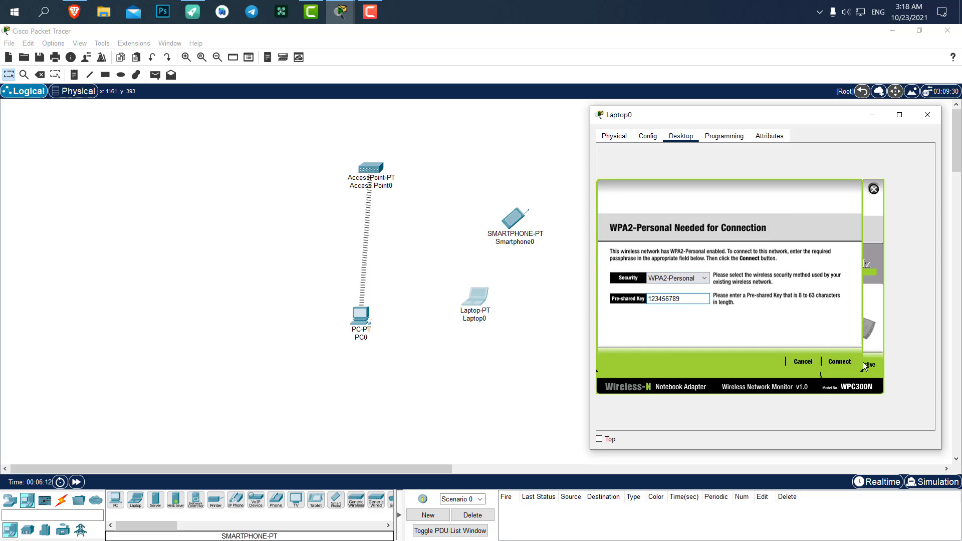
{"action": "left_click", "coordinate": [847, 362]}
{"action": "left_click", "coordinate": [927, 115]}
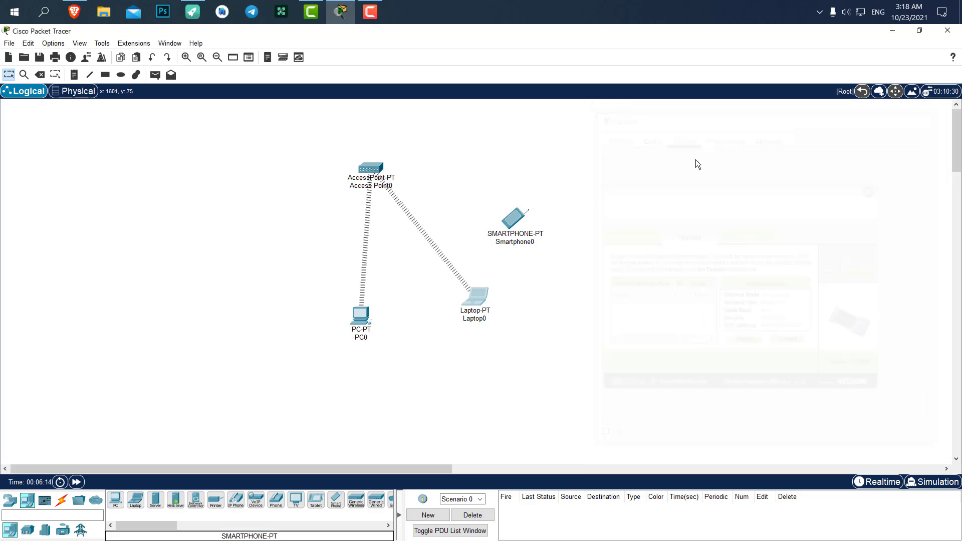
{"action": "left_click", "coordinate": [514, 219]}
- Move the Smartphone0 window aside and browse the smartphone's desktop apps
{"action": "left_click_drag", "start_coordinate": [461, 115], "coordinate": [732, 125]}
{"action": "left_click", "coordinate": [669, 141]}
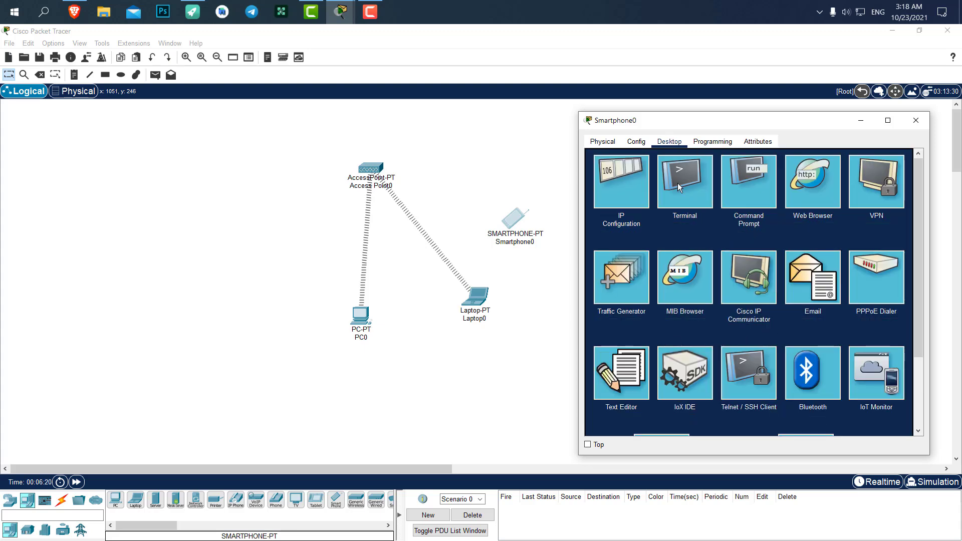
{"action": "scroll", "coordinate": [699, 191], "scroll_direction": "down", "scroll_amount": 4}
{"action": "scroll", "coordinate": [757, 266], "scroll_direction": "up", "scroll_amount": 4}
- Set Smartphone0's Wireless0 authentication to WPA2-PSK with AES and enter the pass phrase
{"action": "left_click", "coordinate": [636, 143]}
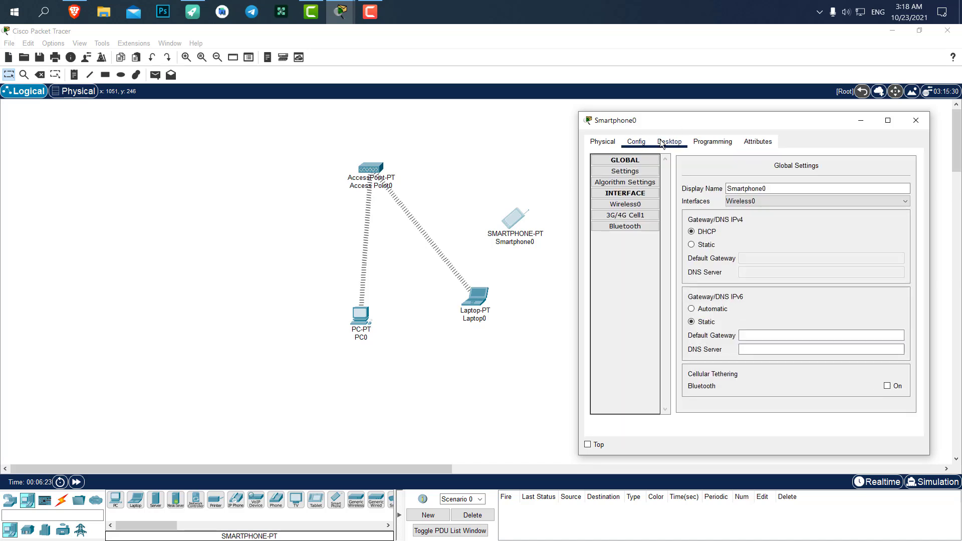
{"action": "left_click", "coordinate": [627, 205]}
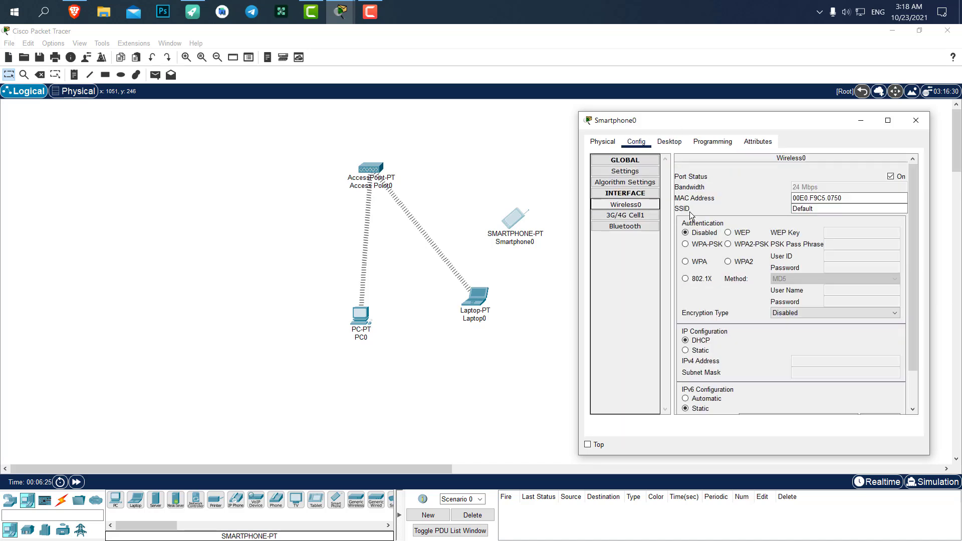
{"action": "scroll", "coordinate": [727, 220], "scroll_direction": "down", "scroll_amount": 3}
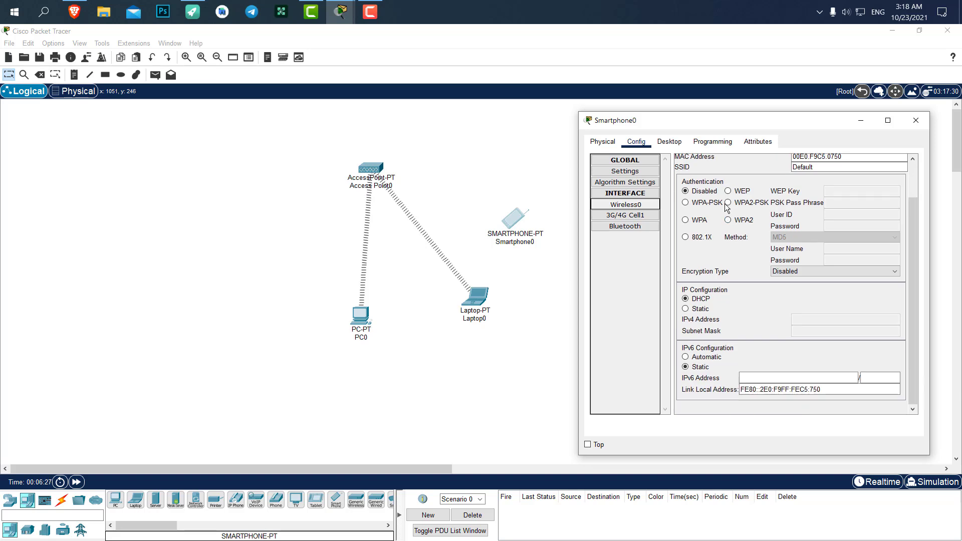
{"action": "scroll", "coordinate": [713, 228], "scroll_direction": "up", "scroll_amount": 3}
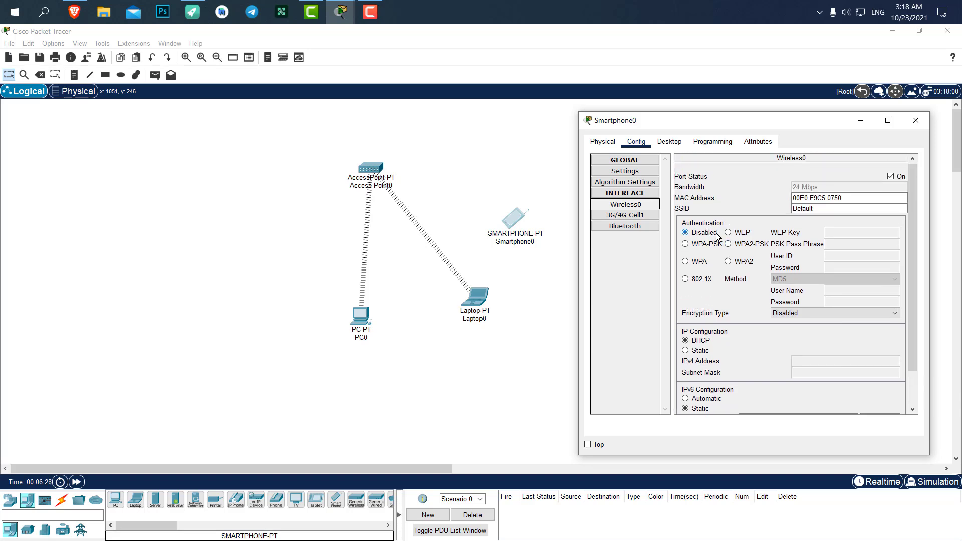
{"action": "left_click", "coordinate": [742, 247]}
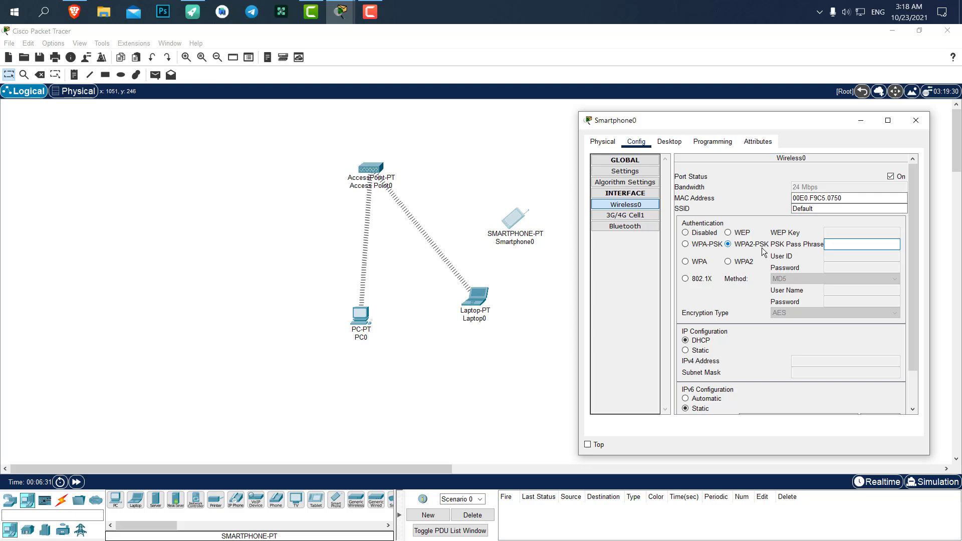
{"action": "left_click", "coordinate": [859, 245]}
{"action": "type", "text": "123456789"}
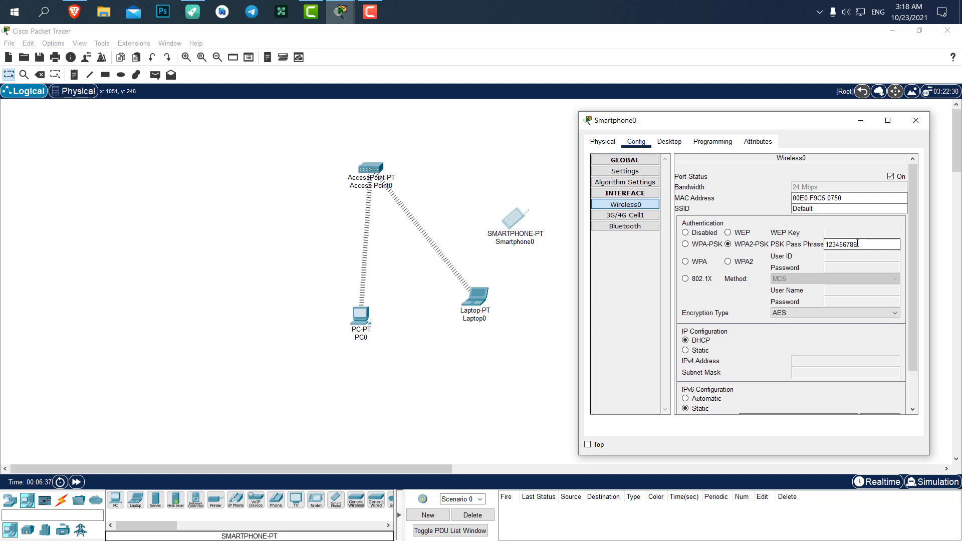
{"action": "scroll", "coordinate": [768, 233], "scroll_direction": "down", "scroll_amount": 2}
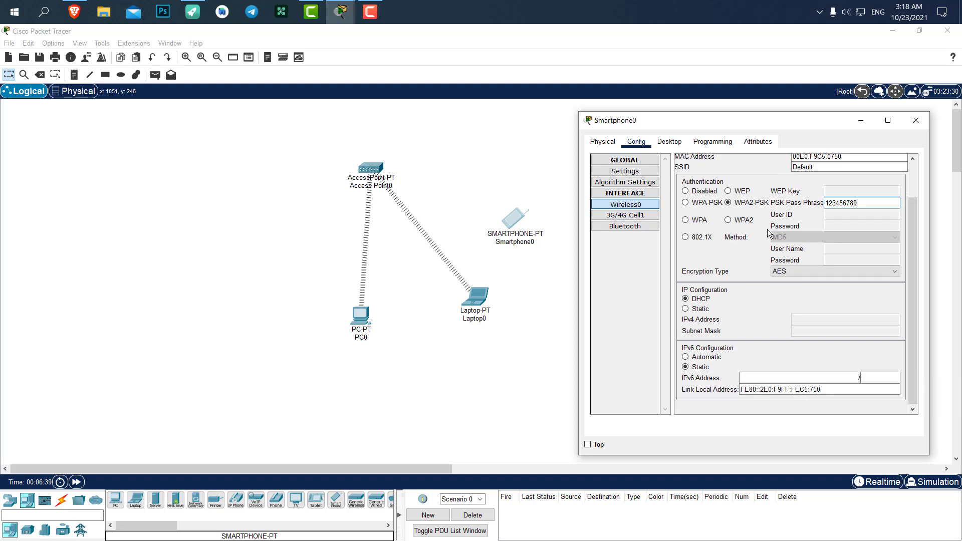
- Close the Smartphone0 window and nudge Smartphone0 slightly on the canvas
{"action": "left_click", "coordinate": [916, 120]}
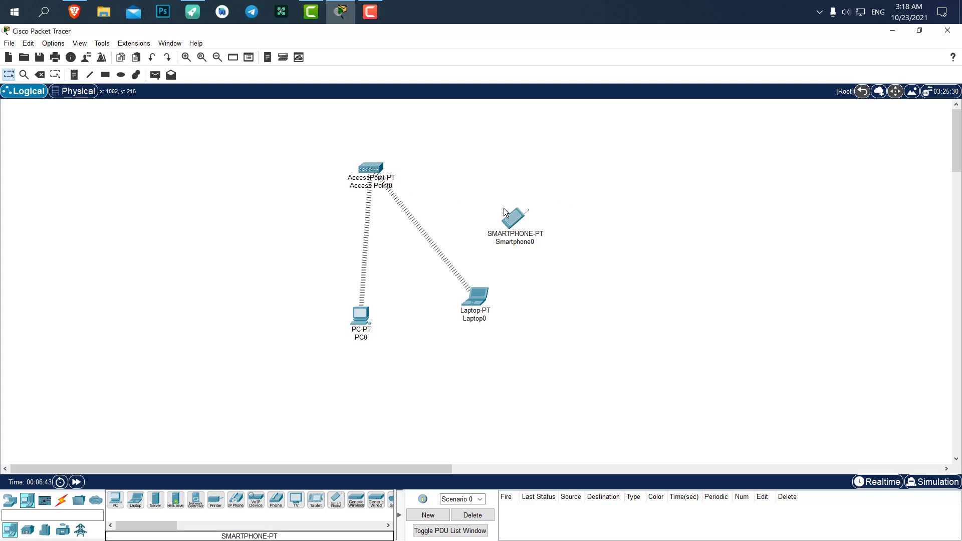
{"action": "left_click_drag", "start_coordinate": [518, 213], "coordinate": [524, 203]}
{"action": "left_click", "coordinate": [622, 244]}
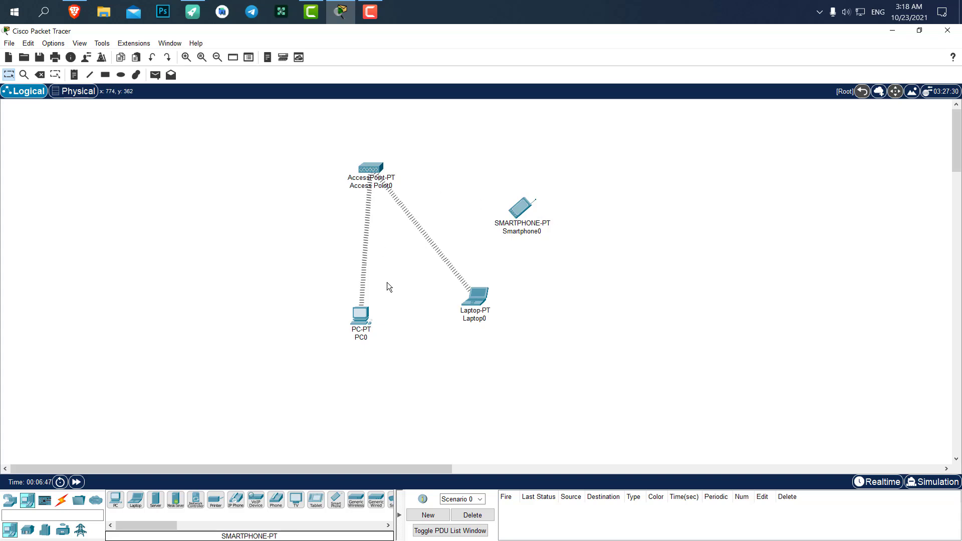
- Give PC0 the static IP 192.168.1.10 with subnet mask 255.255.255.0
{"action": "left_click", "coordinate": [363, 317]}
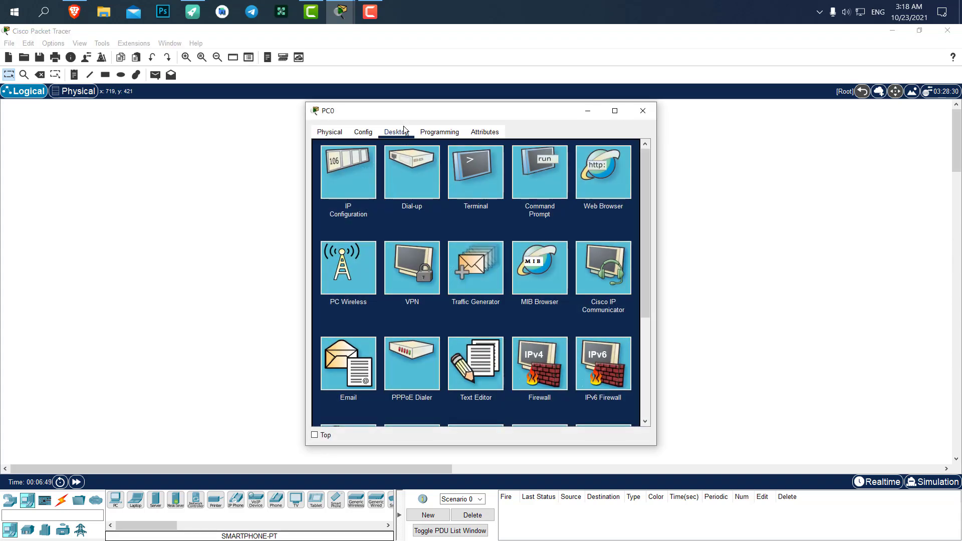
{"action": "left_click_drag", "start_coordinate": [416, 114], "coordinate": [685, 112]}
{"action": "left_click", "coordinate": [636, 152]}
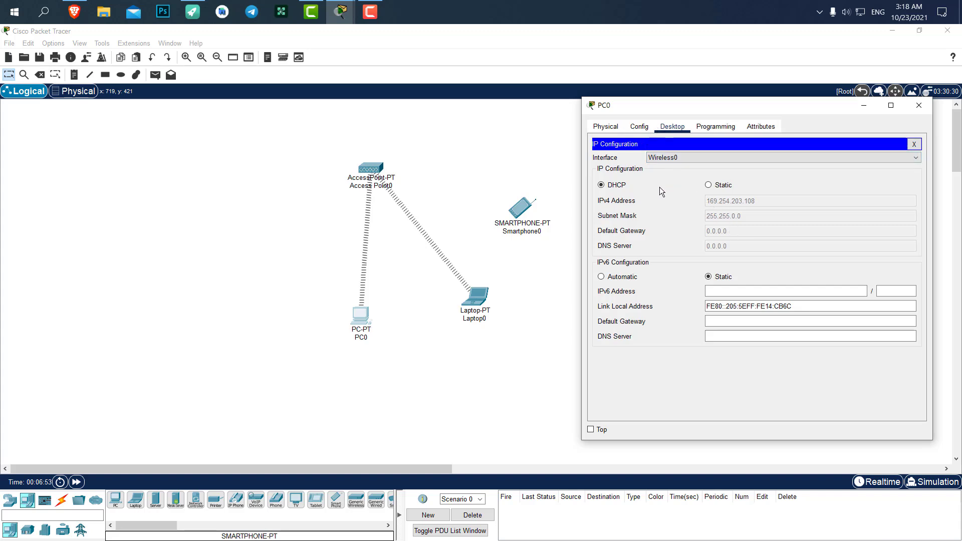
{"action": "left_click", "coordinate": [715, 186]}
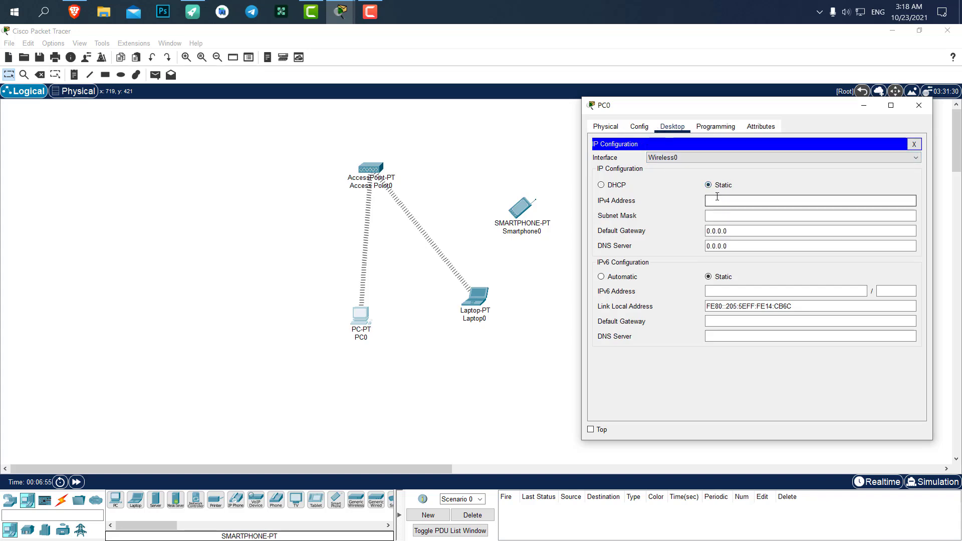
{"action": "left_click", "coordinate": [717, 196]}
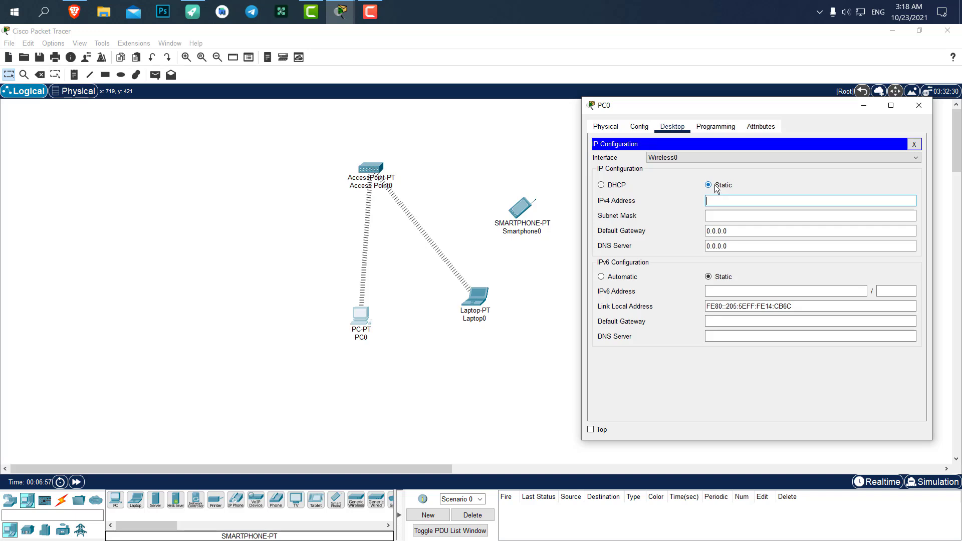
{"action": "type", "text": "192.16"}
{"action": "key", "text": "BackSpace"}
{"action": "type", "text": "1.10"}
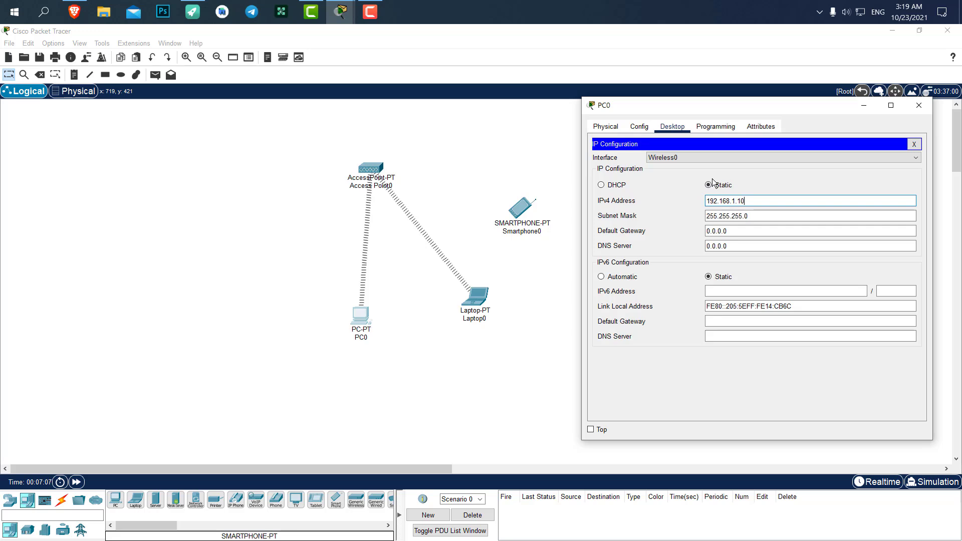
- Change Smartphone0's Wireless0 SSID from Default to DigiDev and check the new wireless link
{"action": "left_click", "coordinate": [926, 106]}
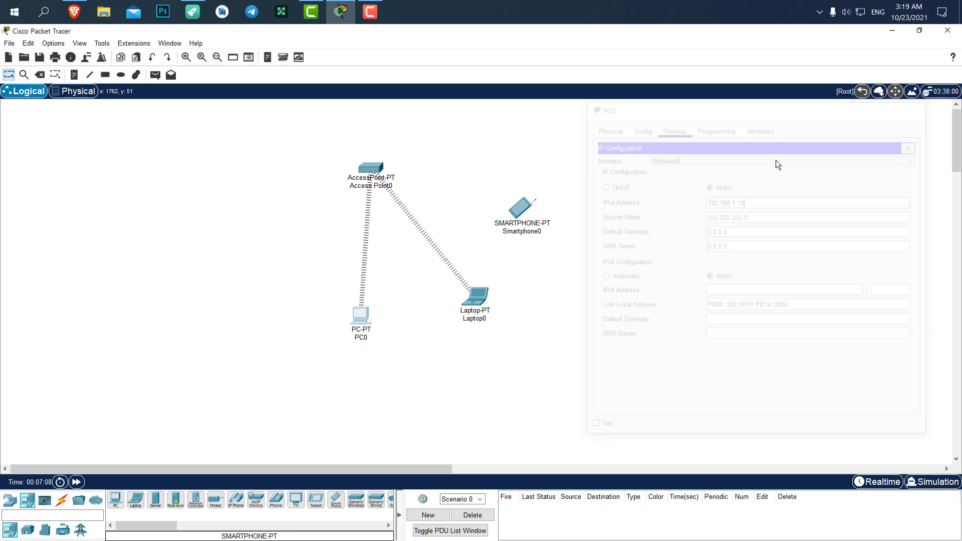
{"action": "left_click", "coordinate": [523, 209]}
{"action": "left_click", "coordinate": [352, 195]}
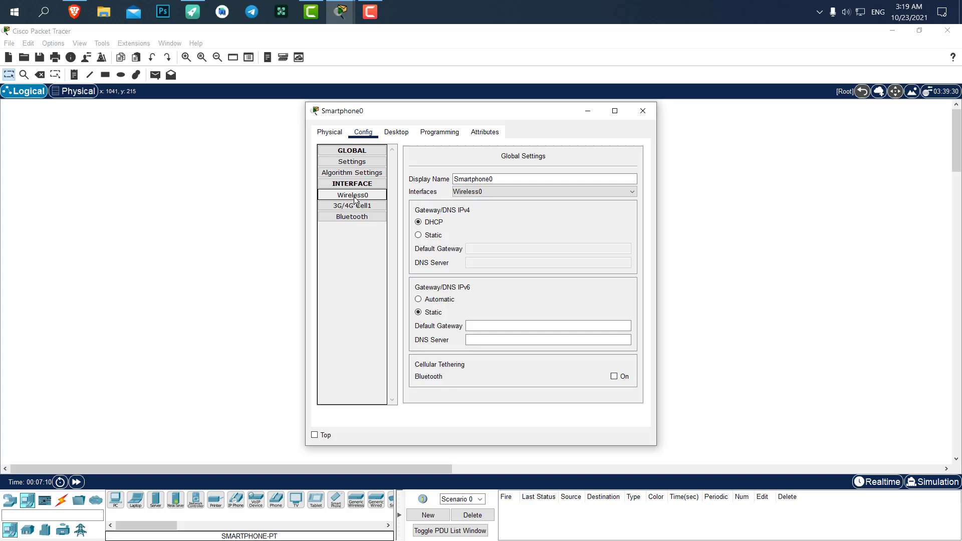
{"action": "left_click", "coordinate": [556, 198]}
{"action": "left_click_drag", "start_coordinate": [556, 198], "coordinate": [445, 190]}
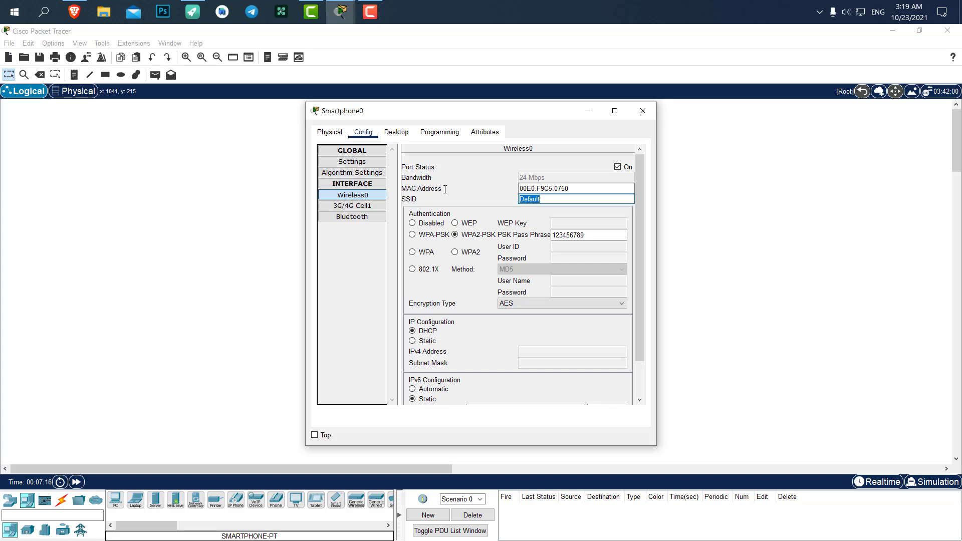
{"action": "type", "text": "DigiDev"}
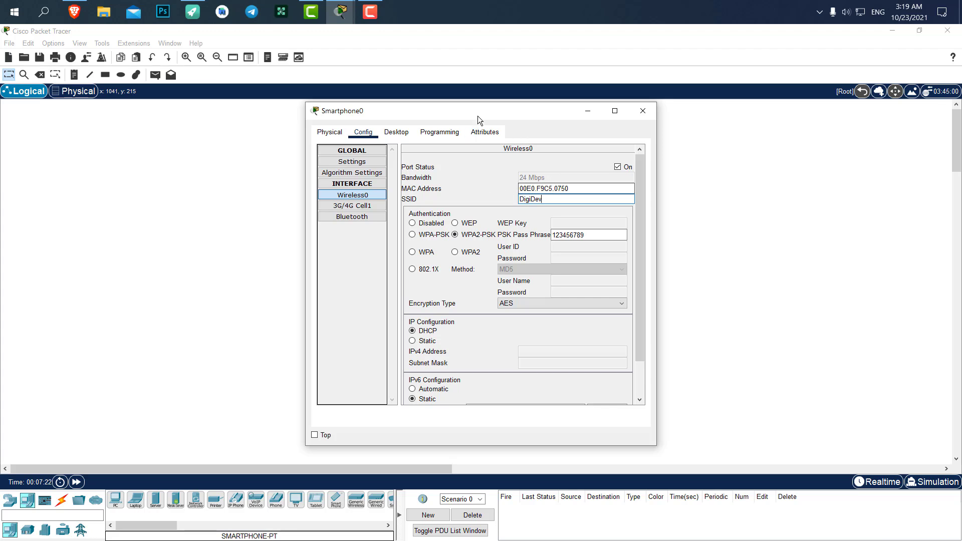
{"action": "left_click_drag", "start_coordinate": [477, 113], "coordinate": [757, 113]}
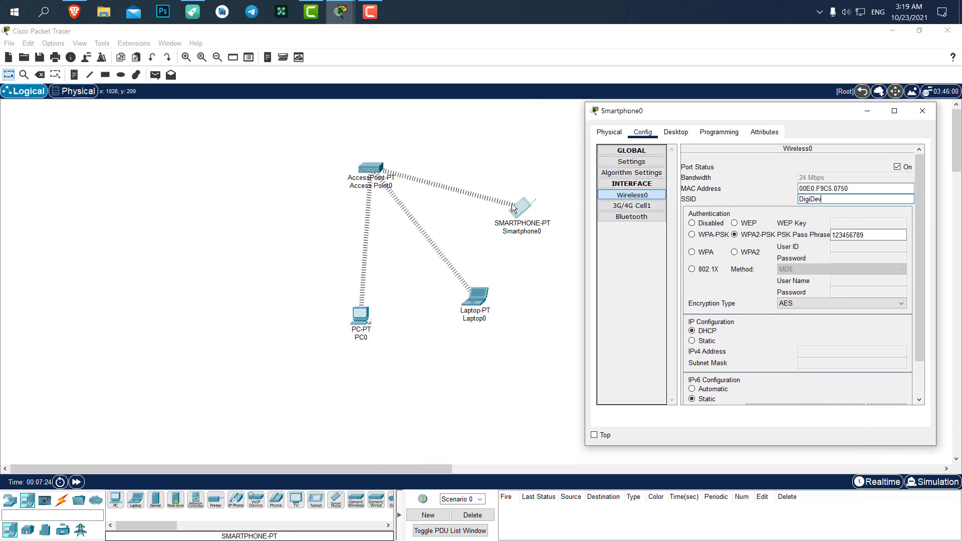
- Close the smartphone window, nudge Smartphone0, and copy PC0's address 192.168.1.10
{"action": "left_click", "coordinate": [930, 114]}
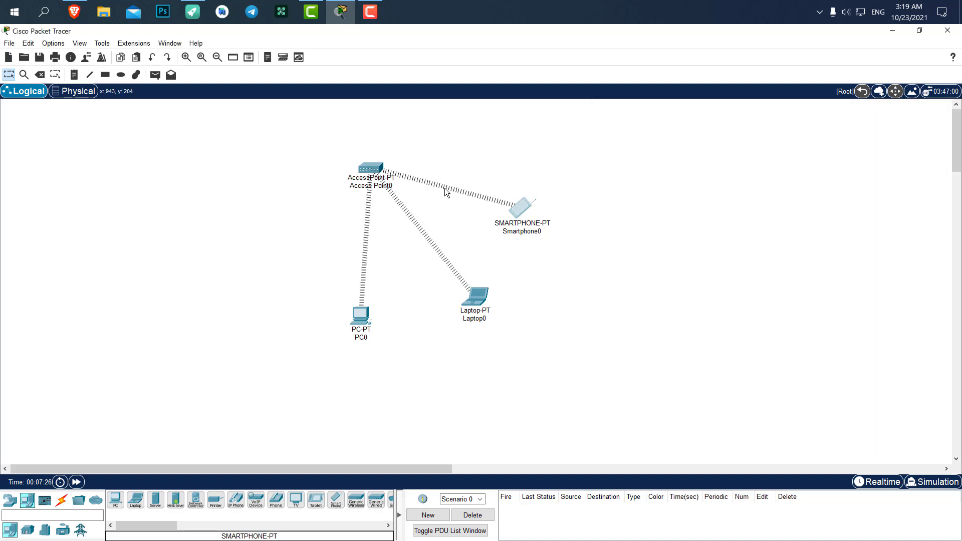
{"action": "left_click_drag", "start_coordinate": [536, 202], "coordinate": [547, 185]}
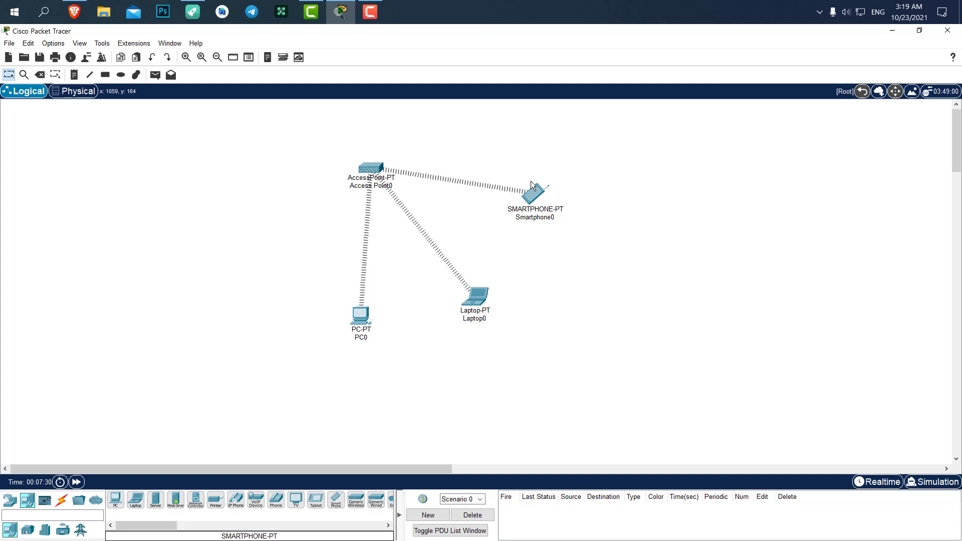
{"action": "left_click", "coordinate": [360, 315]}
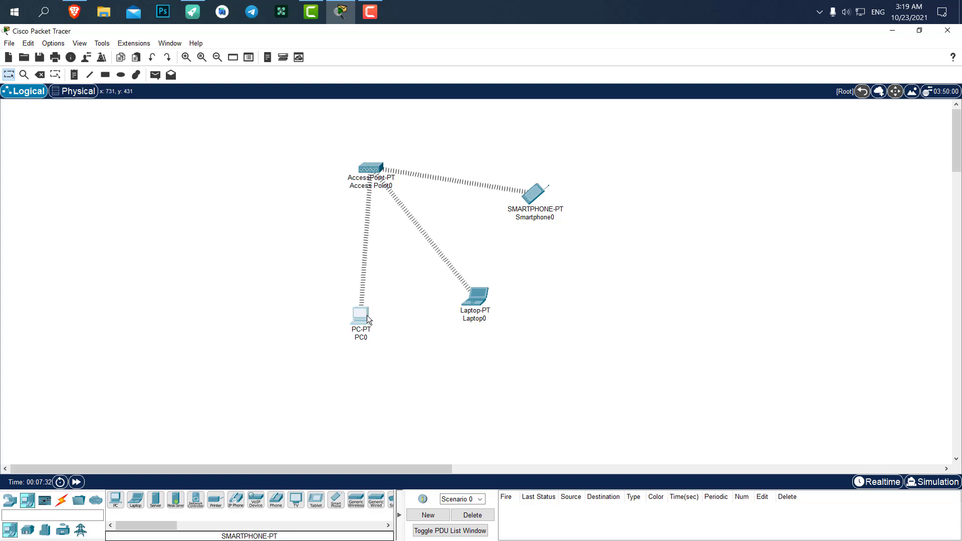
{"action": "left_click", "coordinate": [363, 162]}
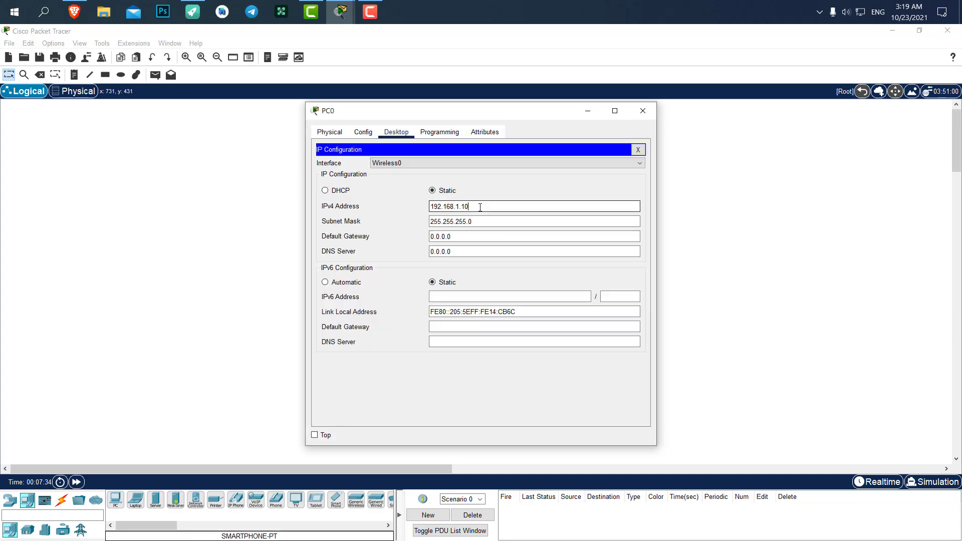
{"action": "left_click_drag", "start_coordinate": [479, 206], "coordinate": [429, 206]}
{"action": "key", "text": "ctrl+c"}
{"action": "left_click", "coordinate": [646, 111]}
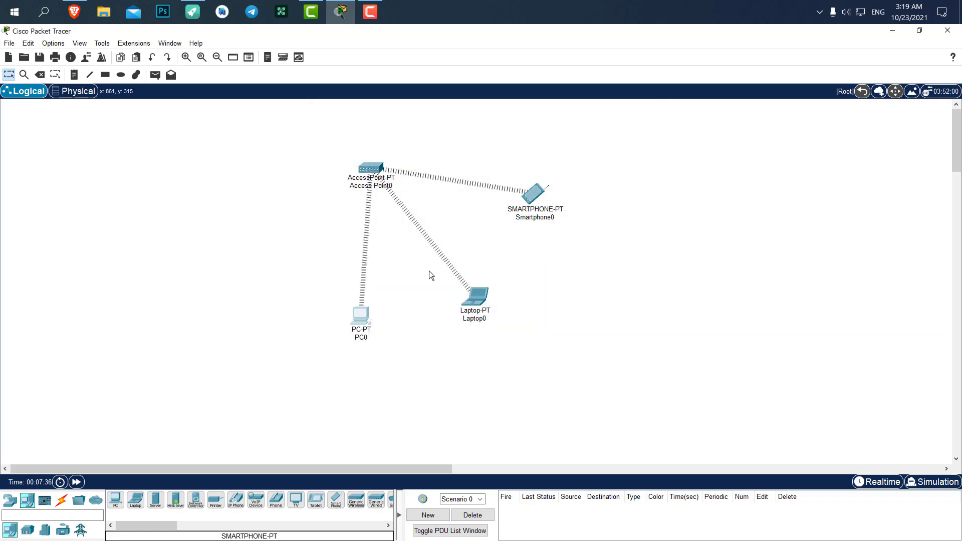
- Give Laptop0 the static IP 192.168.1.11 with mask 255.255.255.0
{"action": "left_click", "coordinate": [480, 293]}
{"action": "left_click", "coordinate": [375, 164]}
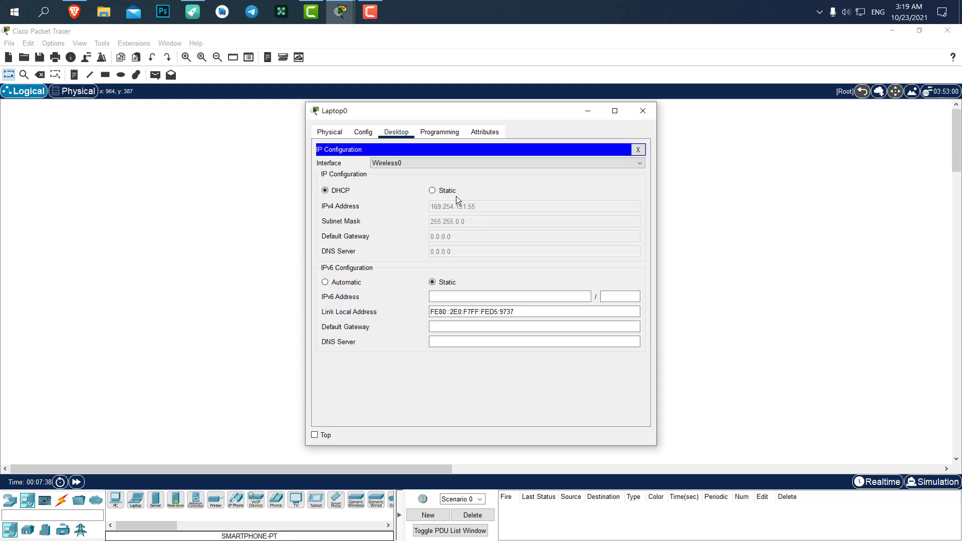
{"action": "left_click", "coordinate": [443, 191]}
{"action": "key", "text": "ctrl+v"}
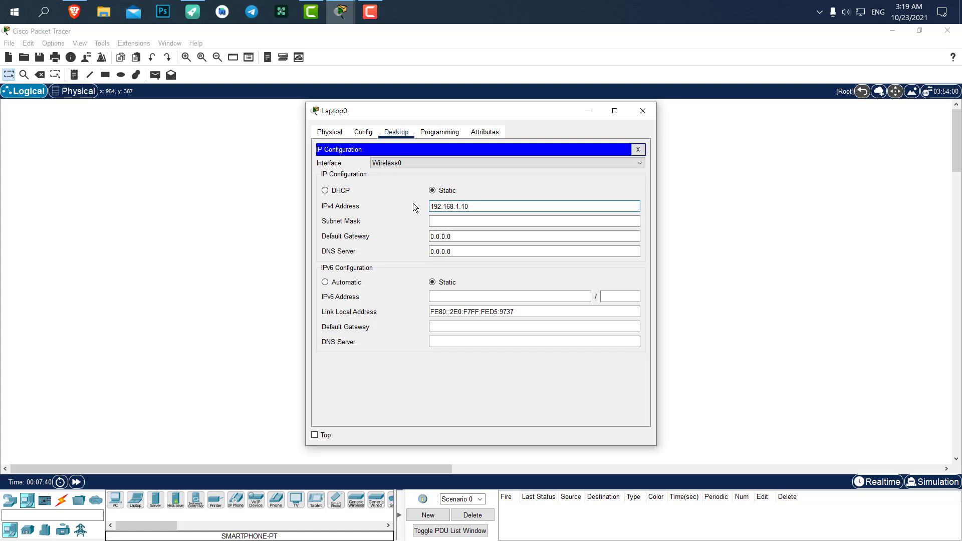
{"action": "key", "text": "BackSpace"}
{"action": "type", "text": "1"}
{"action": "key", "text": "Tab"}
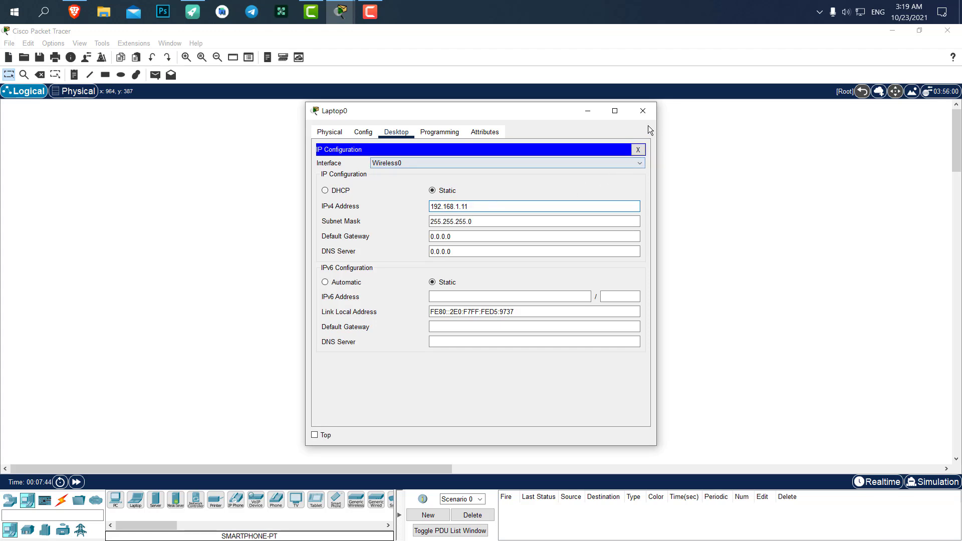
{"action": "left_click", "coordinate": [643, 111]}
- Give Smartphone0 the static IP 192.168.1.12 with mask 255.255.255.0
{"action": "left_click", "coordinate": [535, 198]}
{"action": "left_click", "coordinate": [387, 134]}
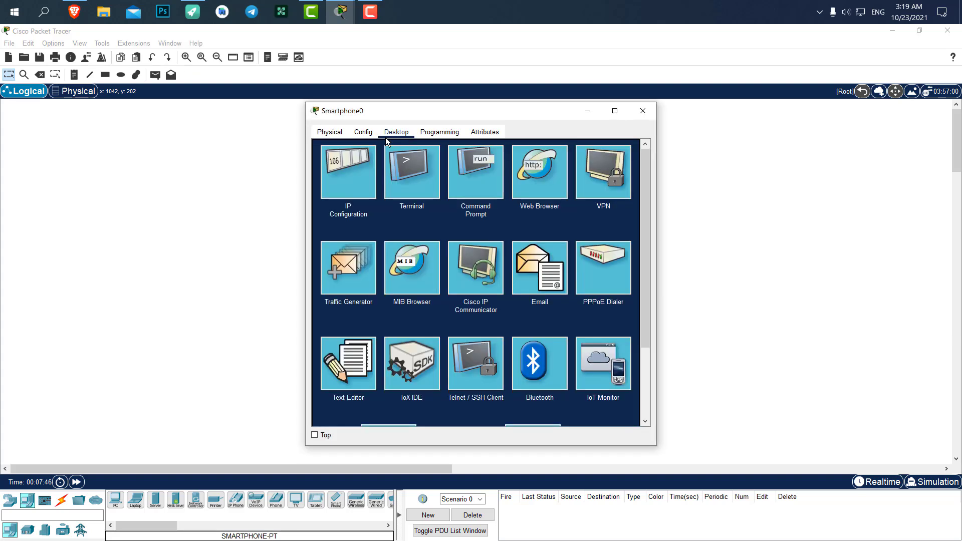
{"action": "left_click", "coordinate": [371, 174]}
{"action": "left_click", "coordinate": [432, 190]}
{"action": "left_click", "coordinate": [446, 207]}
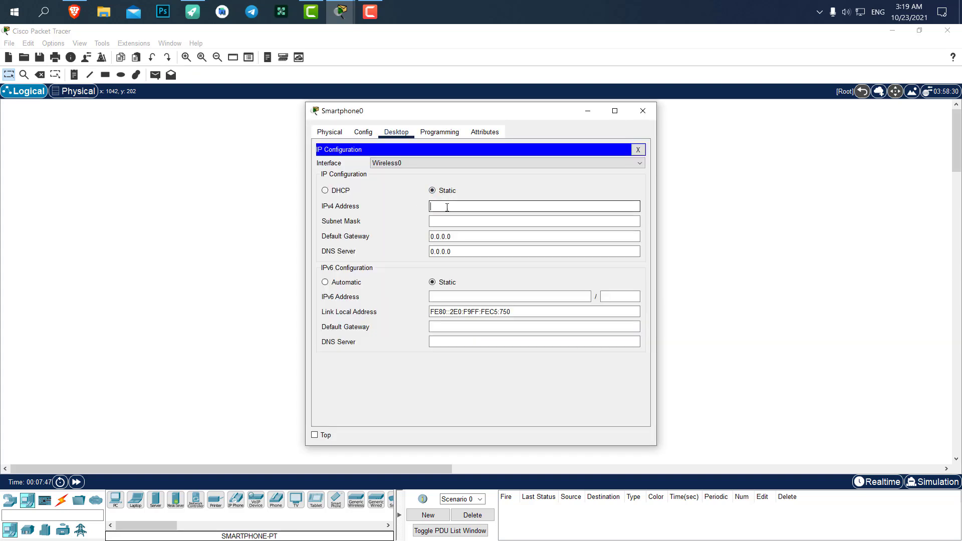
{"action": "type", "text": "192.168.1.1"}
{"action": "type", "text": "0"}
{"action": "key", "text": "BackSpace"}
{"action": "type", "text": "2"}
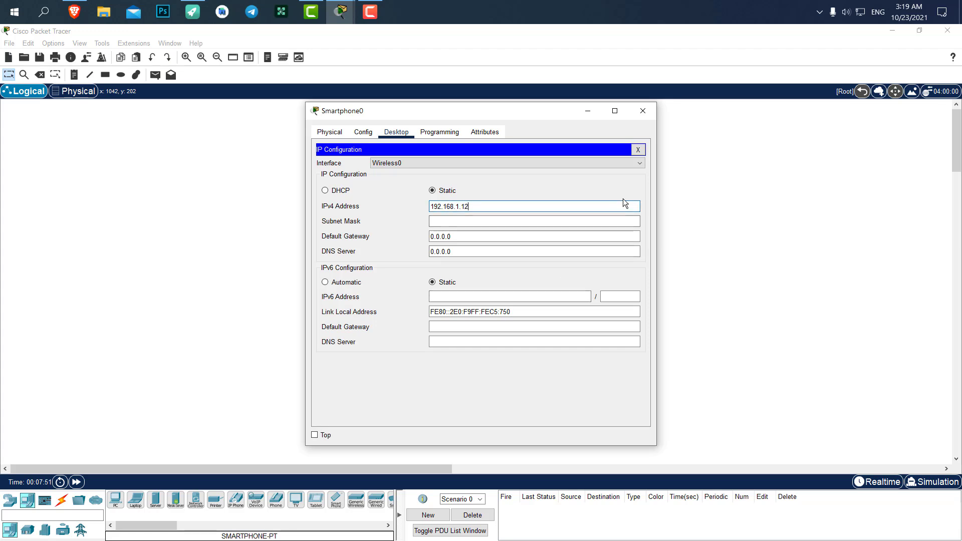
{"action": "key", "text": "Tab"}
{"action": "left_click", "coordinate": [643, 111]}
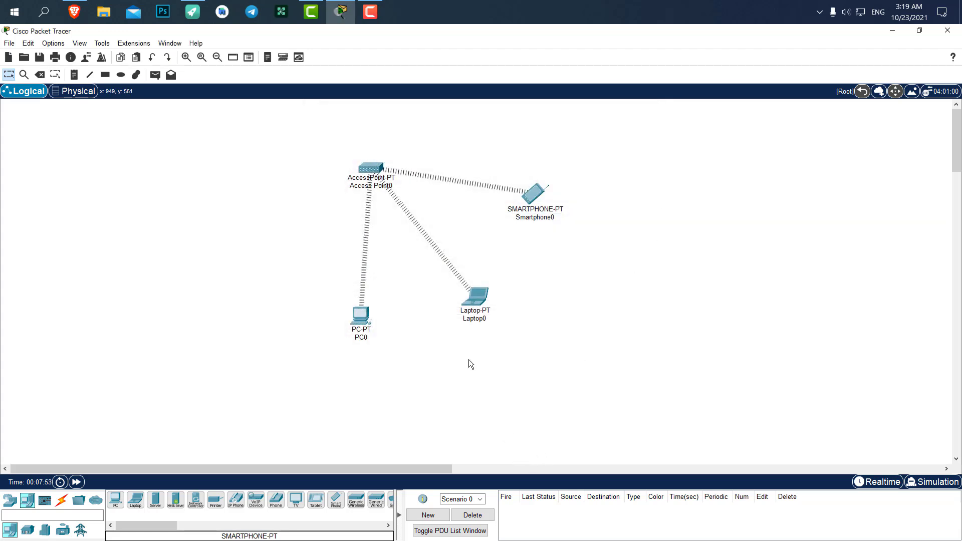
- Select all four devices and shift the whole network right and down
{"action": "left_click_drag", "start_coordinate": [631, 123], "coordinate": [301, 351]}
{"action": "left_click_drag", "start_coordinate": [375, 169], "coordinate": [418, 192]}
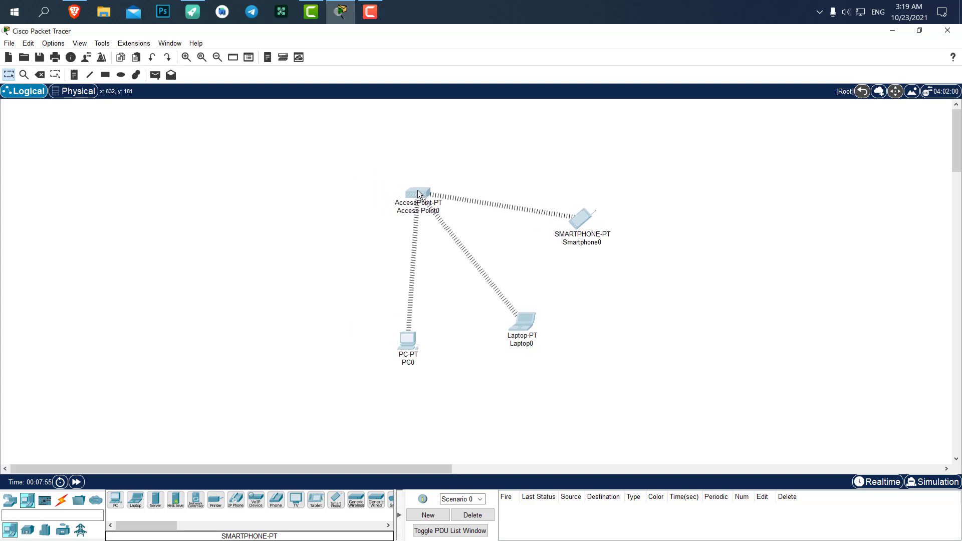
{"action": "left_click", "coordinate": [499, 155]}
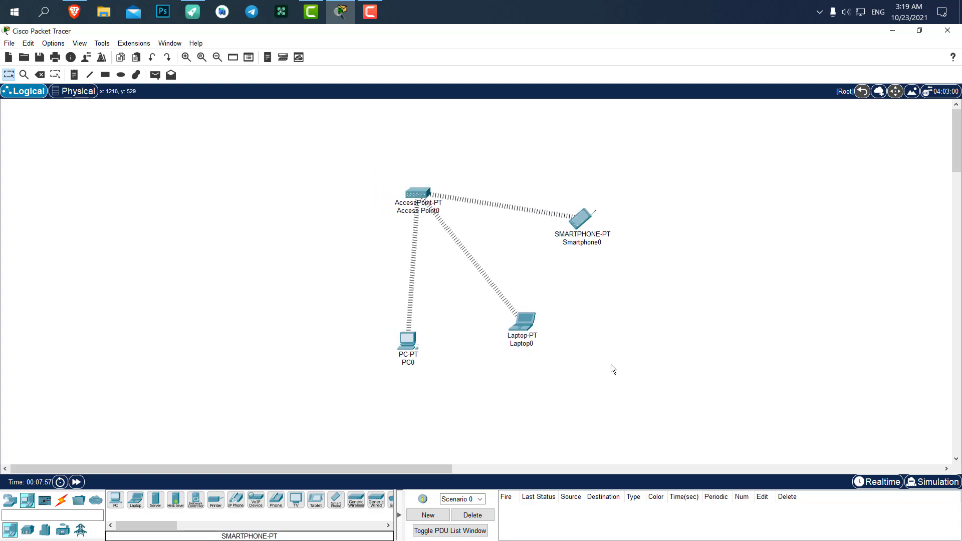
- Add a simple ping PDU from PC0 to Smartphone0 and switch to Simulation mode
{"action": "left_click", "coordinate": [156, 75]}
{"action": "left_click", "coordinate": [409, 345]}
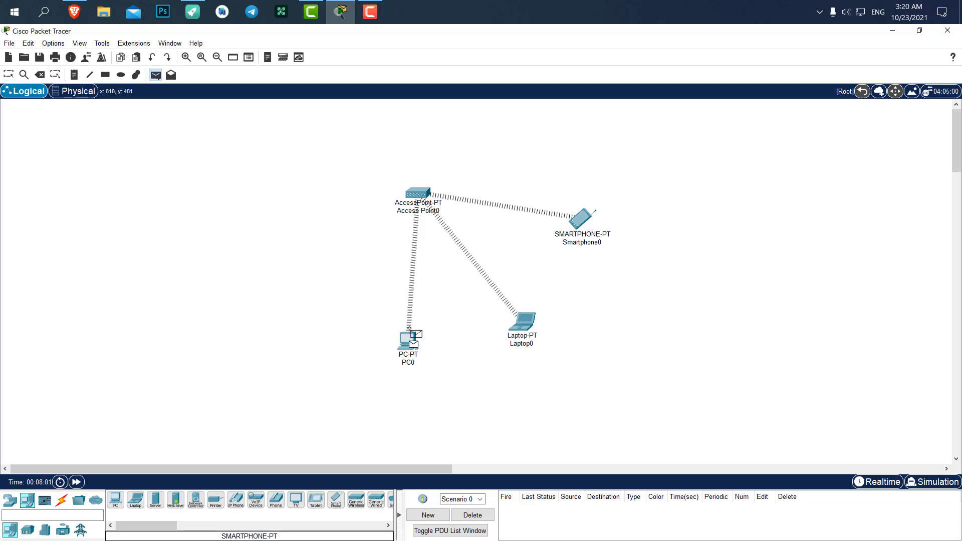
{"action": "left_click", "coordinate": [582, 221]}
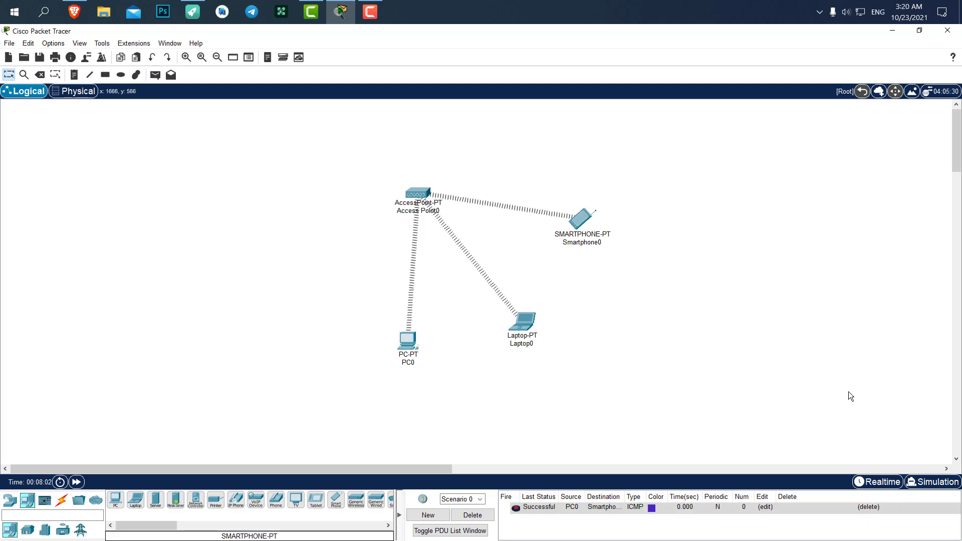
{"action": "left_click", "coordinate": [926, 479]}
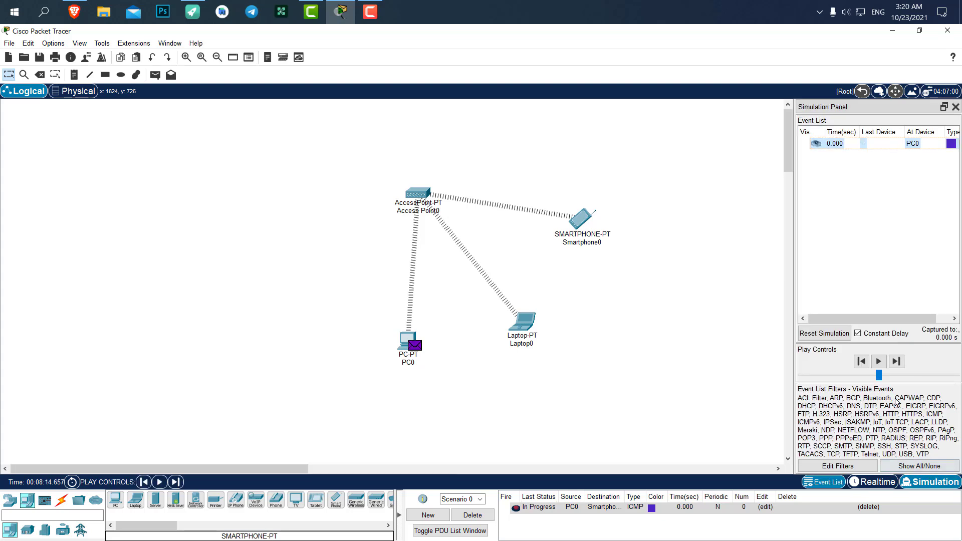
- Play the simulation until the ICMP ping reaches Smartphone0 successfully
{"action": "left_click", "coordinate": [879, 361]}
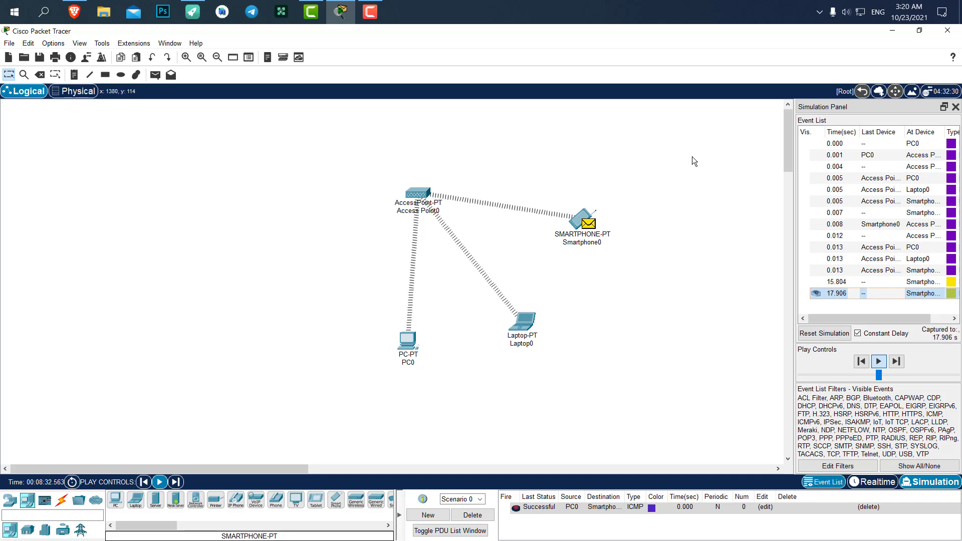
{"action": "left_click_drag", "start_coordinate": [692, 157], "coordinate": [639, 252]}
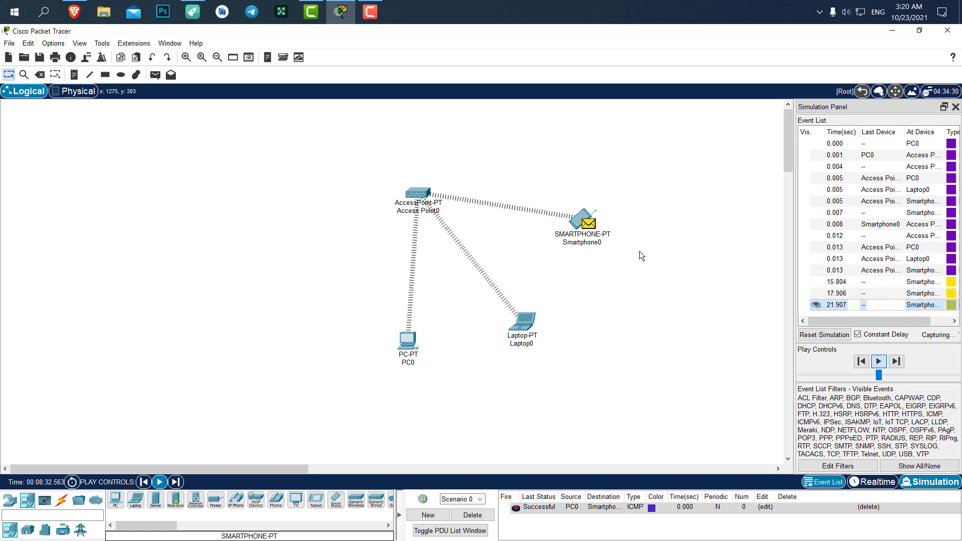